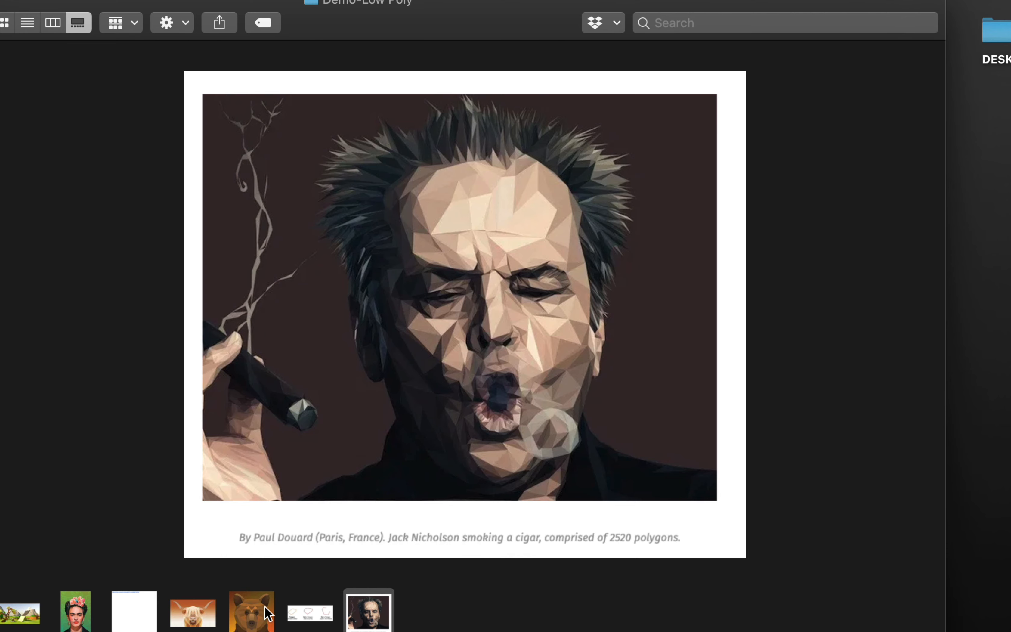
pyautogui.click(201, 618)
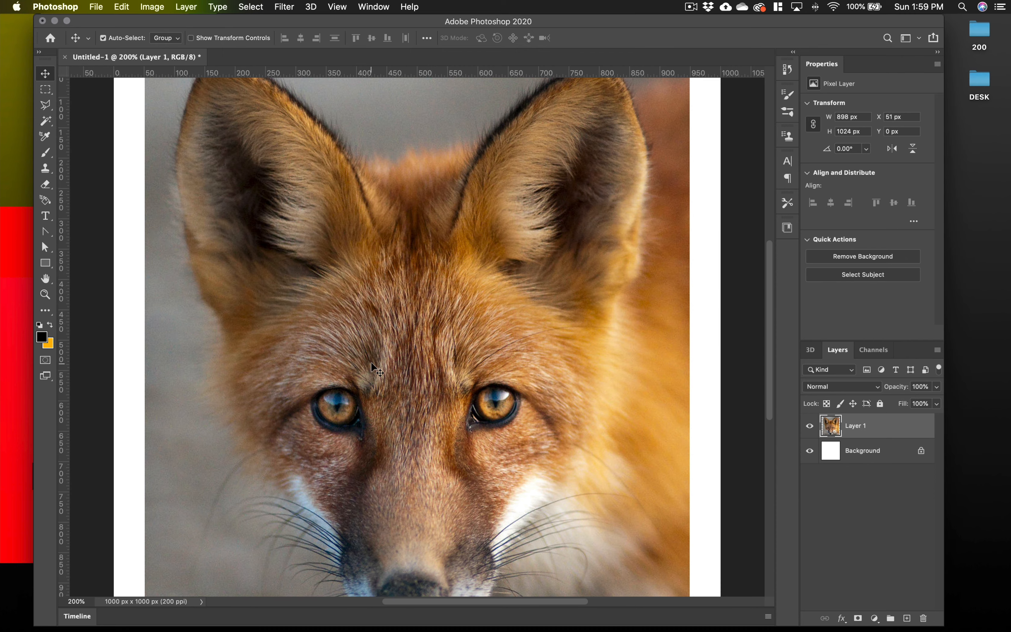
pyautogui.scroll(-4, 371, 364)
pyautogui.scroll(6, 371, 364)
pyautogui.scroll(-5, 371, 363)
pyautogui.scroll(2, 370, 363)
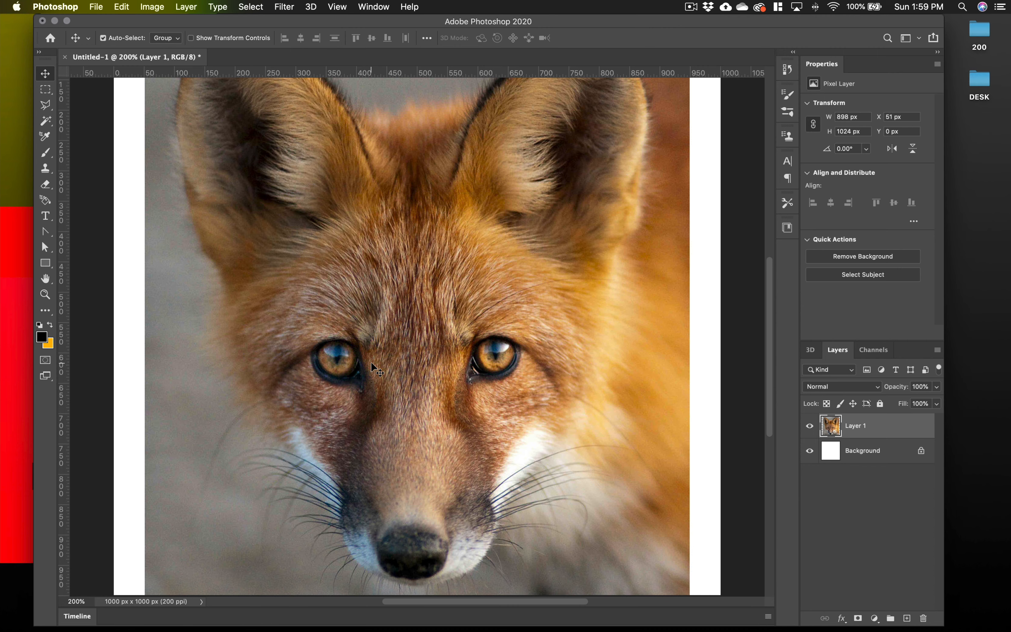
pyautogui.scroll(3, 371, 363)
pyautogui.scroll(-3, 371, 363)
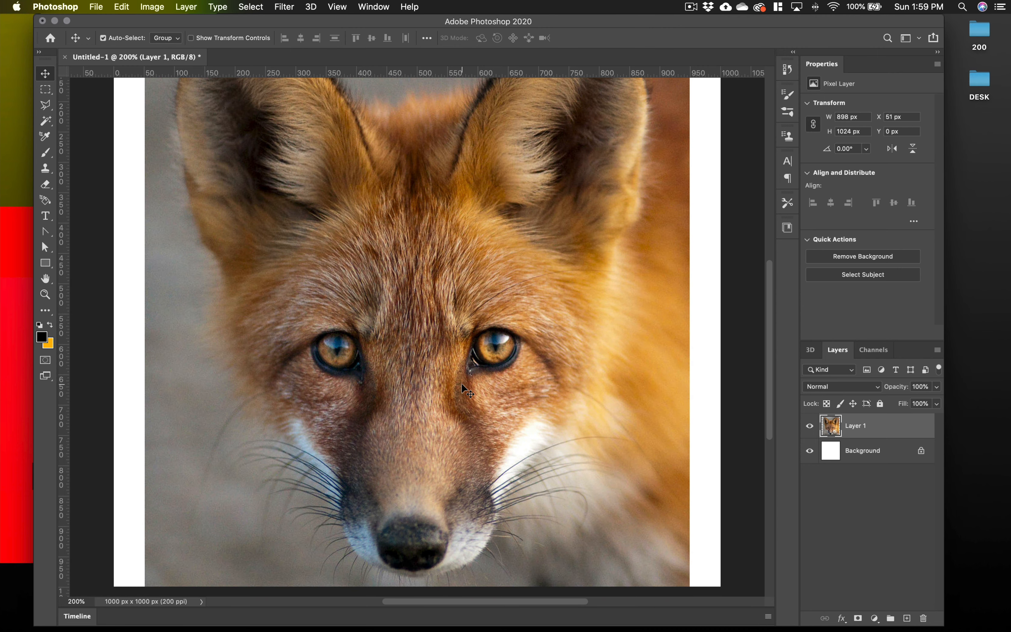
pyautogui.scroll(2, 461, 384)
pyautogui.scroll(-4, 461, 384)
pyautogui.scroll(3, 461, 384)
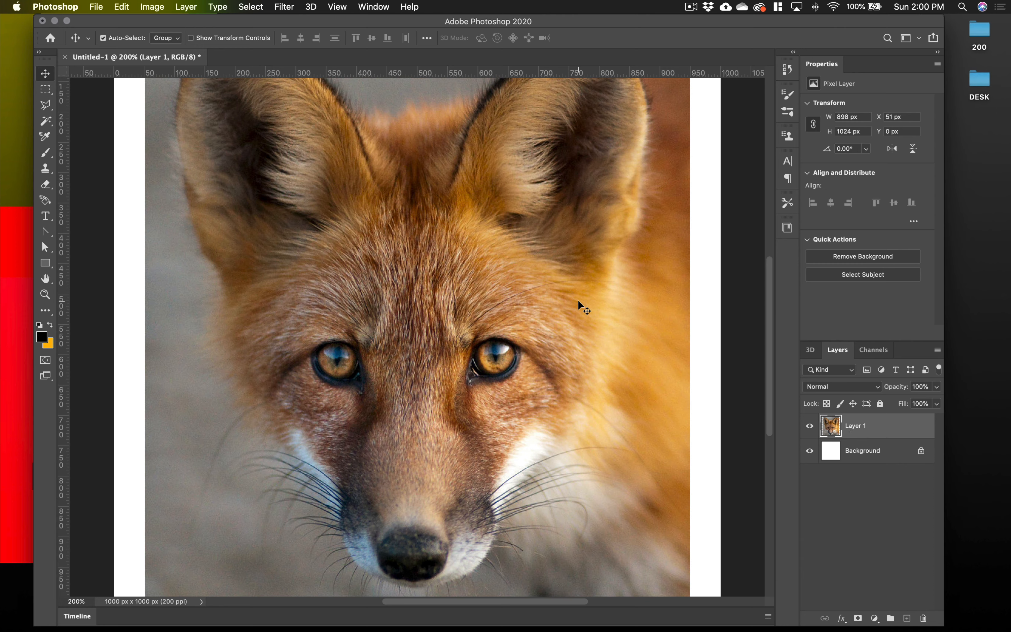
pyautogui.scroll(-2, 577, 301)
pyautogui.scroll(3, 578, 301)
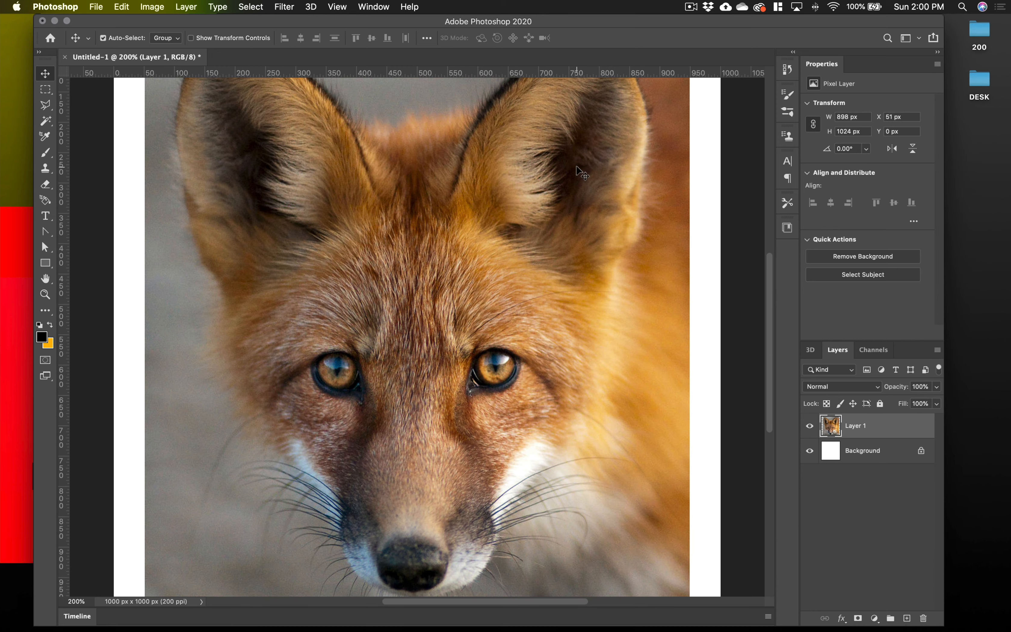
pyautogui.scroll(3, 577, 170)
pyautogui.scroll(-2, 577, 169)
# Outline the fox's head and both ears with a closed Polygonal Lasso selection, about 775 × 951 px
pyautogui.press('super+minus')
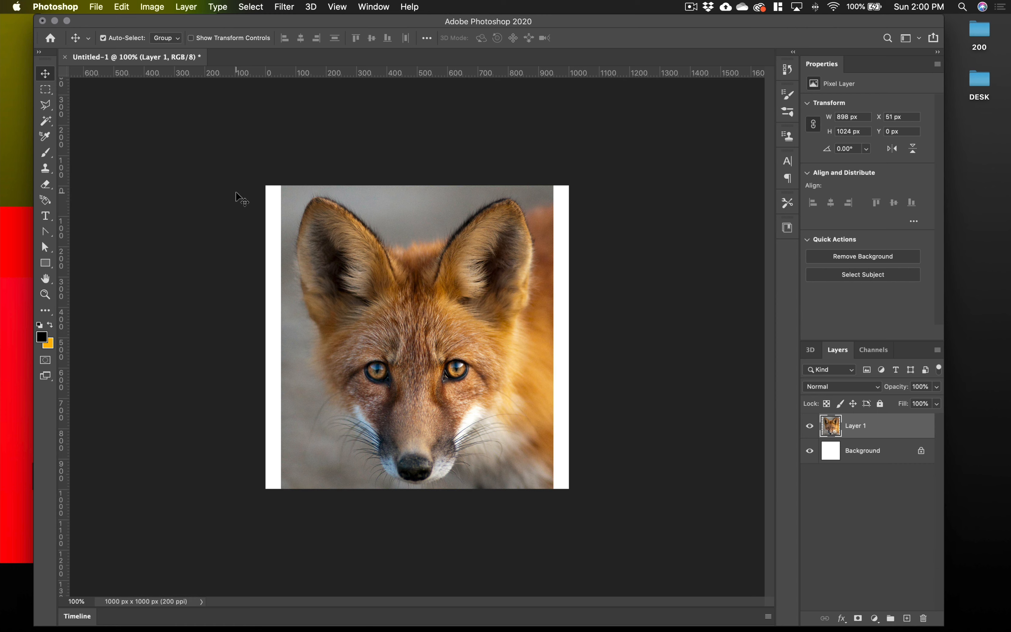
pyautogui.press('l')
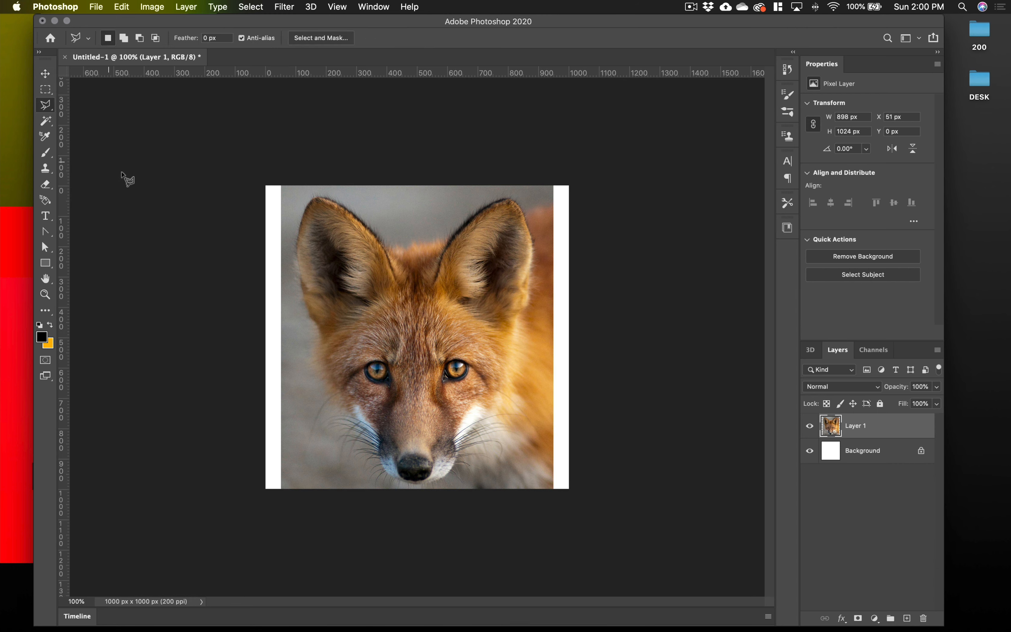
pyautogui.click(47, 105)
pyautogui.click(92, 117)
pyautogui.click(322, 333)
pyautogui.click(307, 298)
pyautogui.click(297, 250)
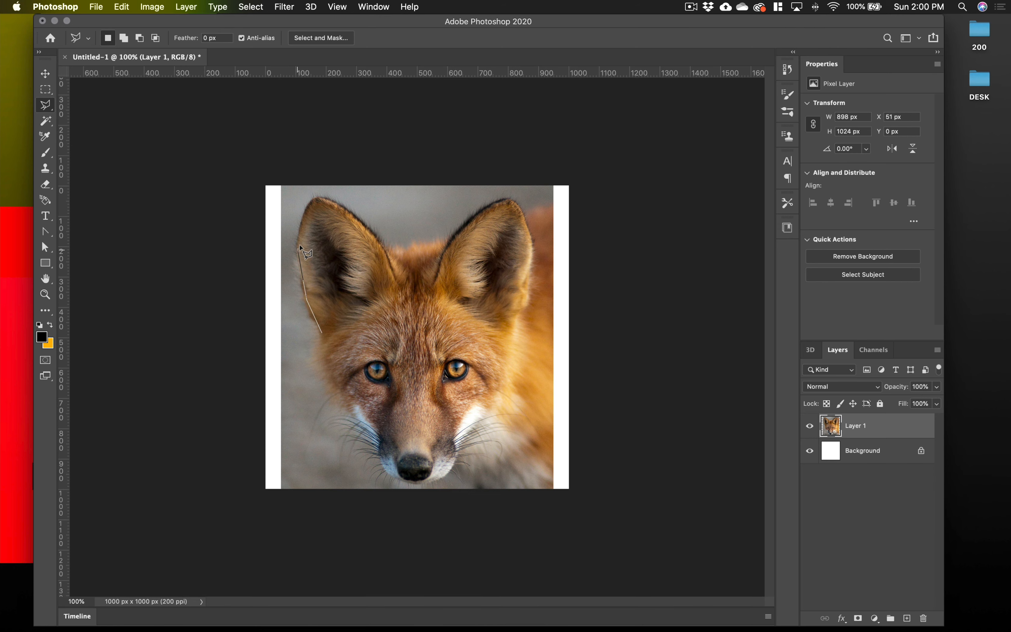
pyautogui.click(308, 201)
pyautogui.click(325, 195)
pyautogui.click(359, 220)
pyautogui.click(383, 248)
pyautogui.click(394, 273)
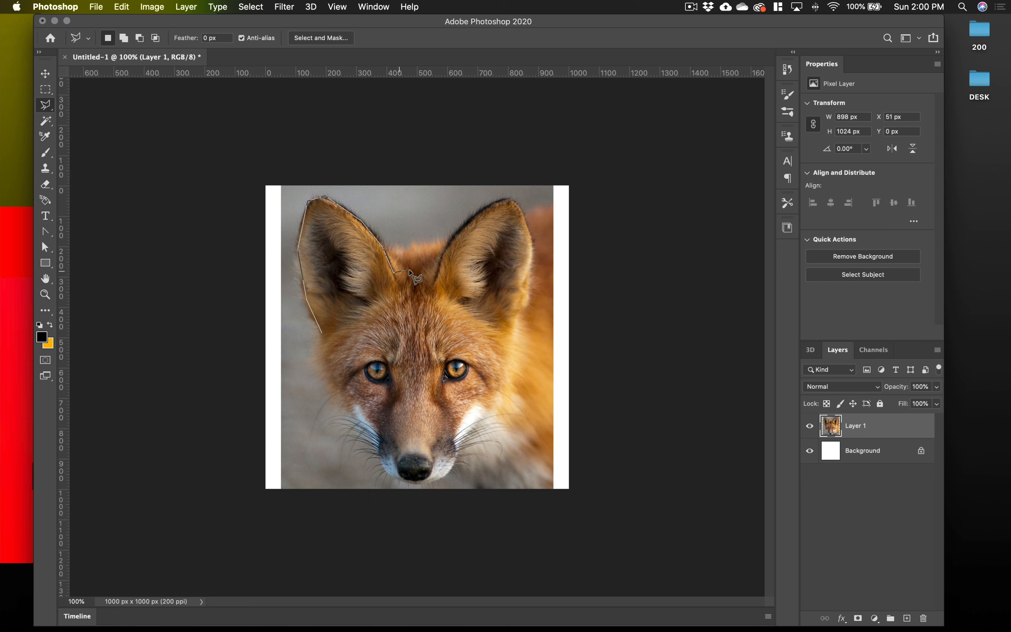
pyautogui.click(432, 271)
pyautogui.click(449, 240)
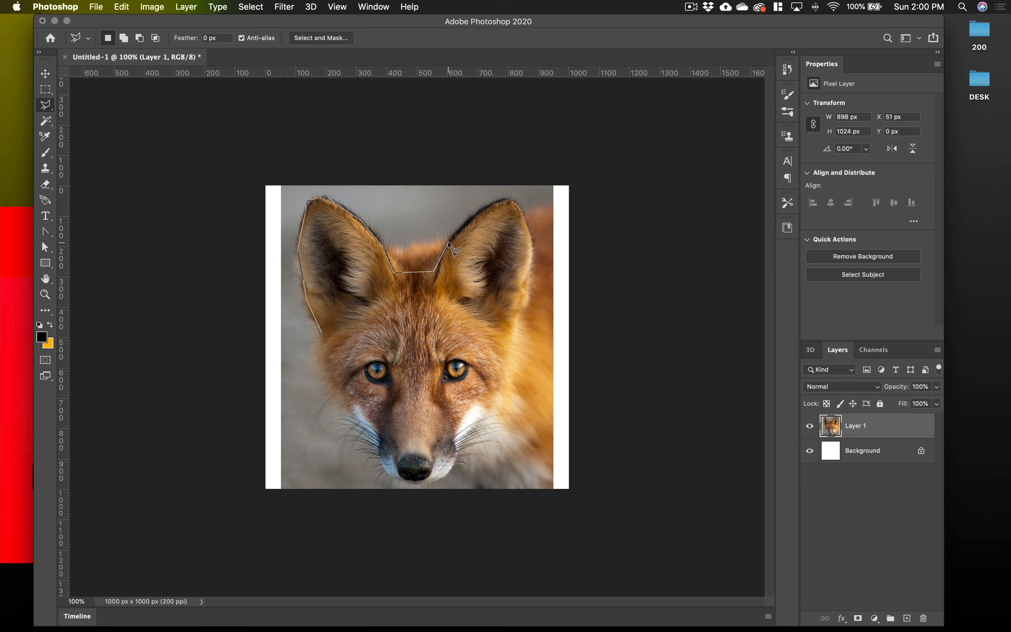
pyautogui.click(476, 216)
pyautogui.click(510, 198)
pyautogui.click(525, 214)
pyautogui.click(532, 250)
pyautogui.click(527, 278)
pyautogui.click(526, 300)
pyautogui.click(517, 316)
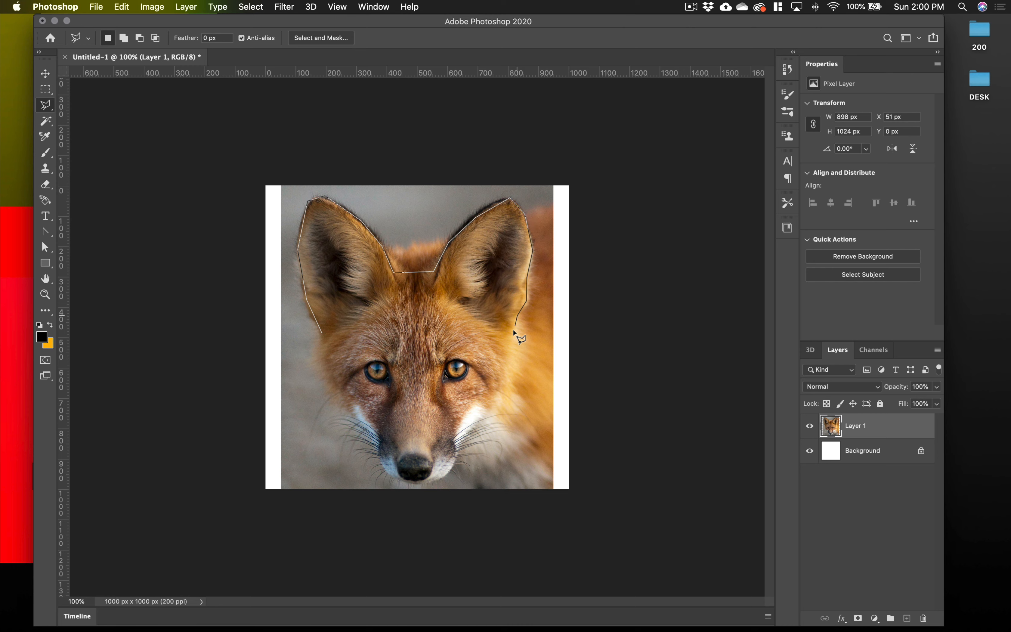
pyautogui.click(511, 358)
pyautogui.click(496, 402)
pyautogui.click(446, 476)
pyautogui.click(428, 482)
pyautogui.click(407, 484)
pyautogui.click(387, 476)
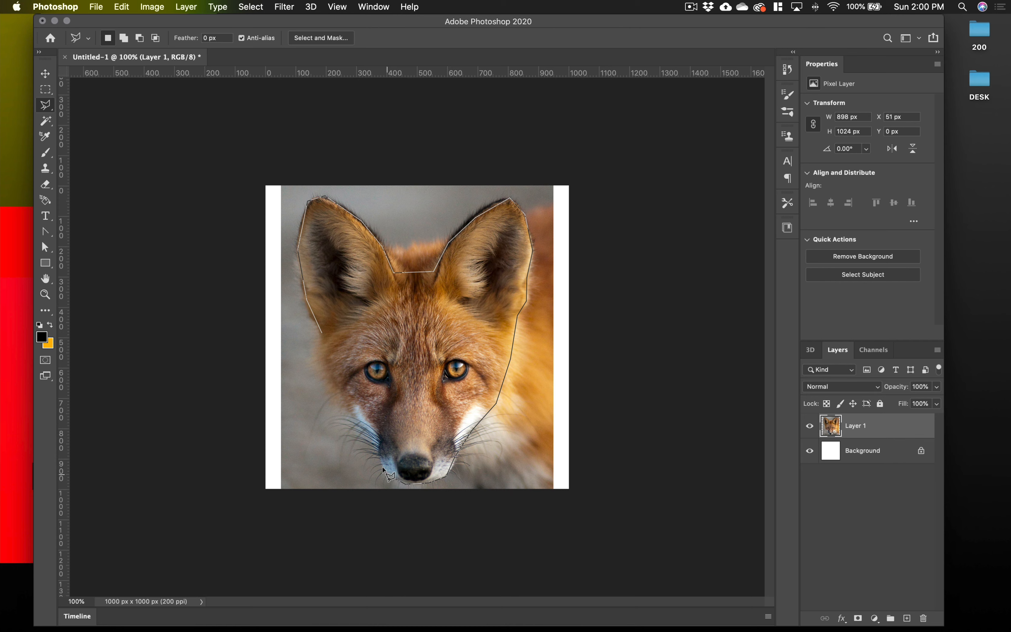
pyautogui.click(377, 446)
pyautogui.click(323, 334)
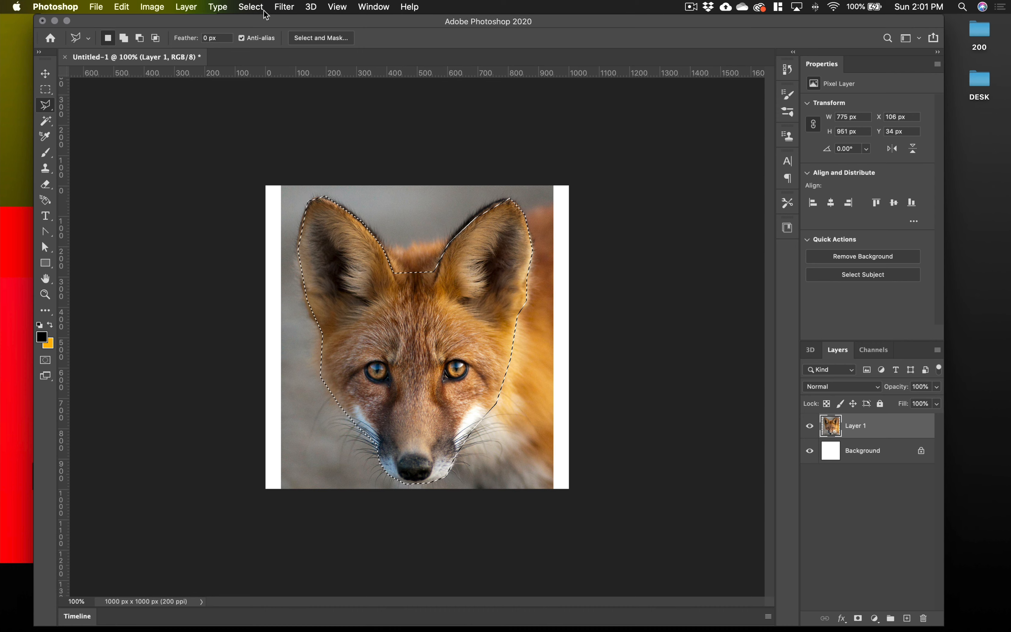
# Invert the head selection, delete the photo background around the fox on Layer 1, and deselect
pyautogui.click(251, 7)
pyautogui.click(260, 56)
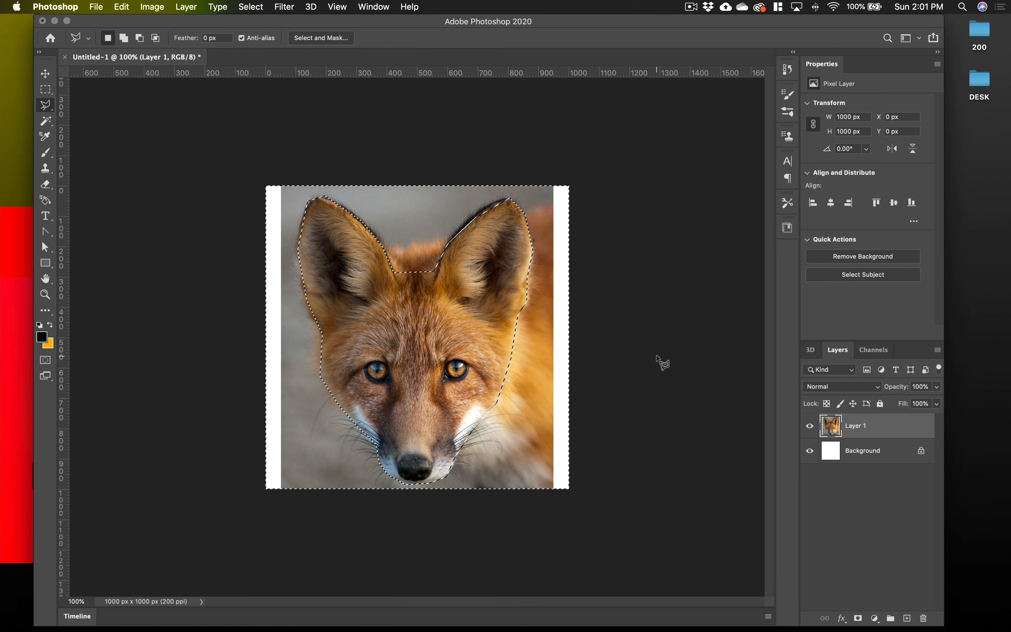
pyautogui.press('Delete')
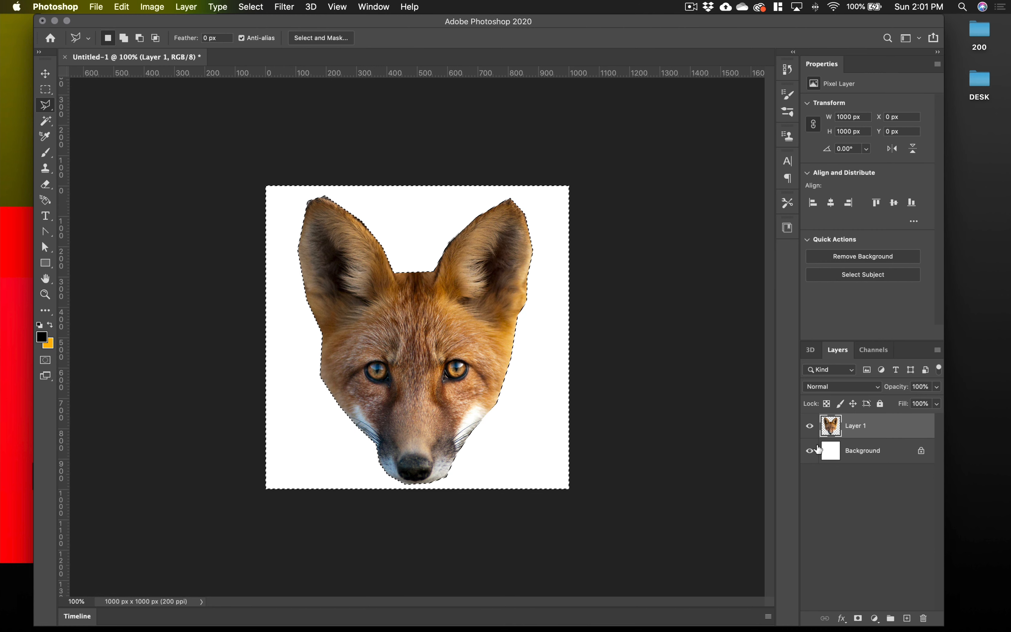
pyautogui.press('super+d')
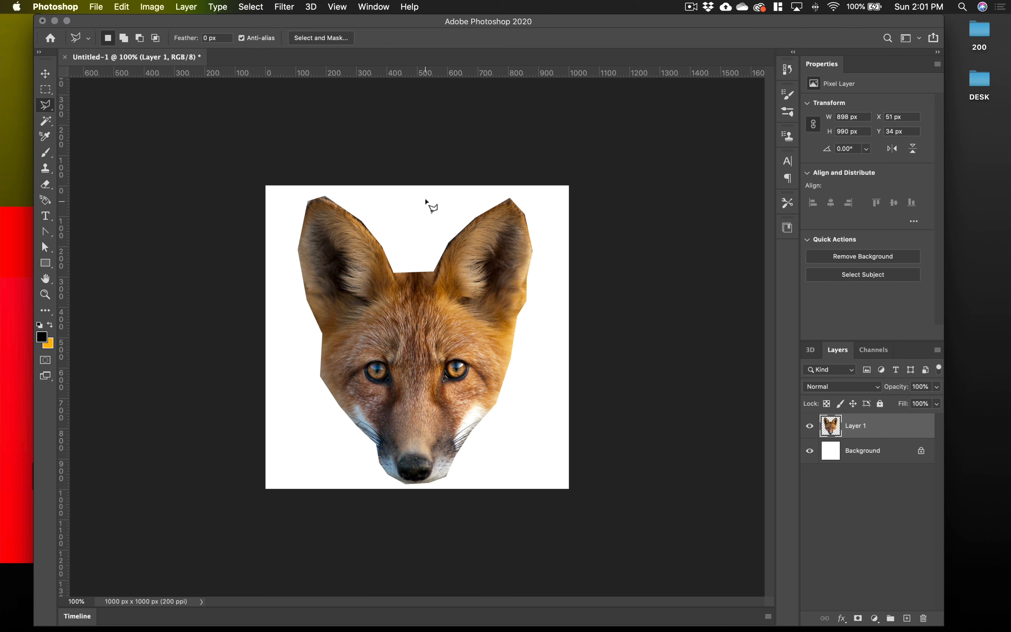
# Delete the right half of the fox's face using a rectangular selection starting at the nose's centerline, X 487 px, and deselect
pyautogui.click(43, 92)
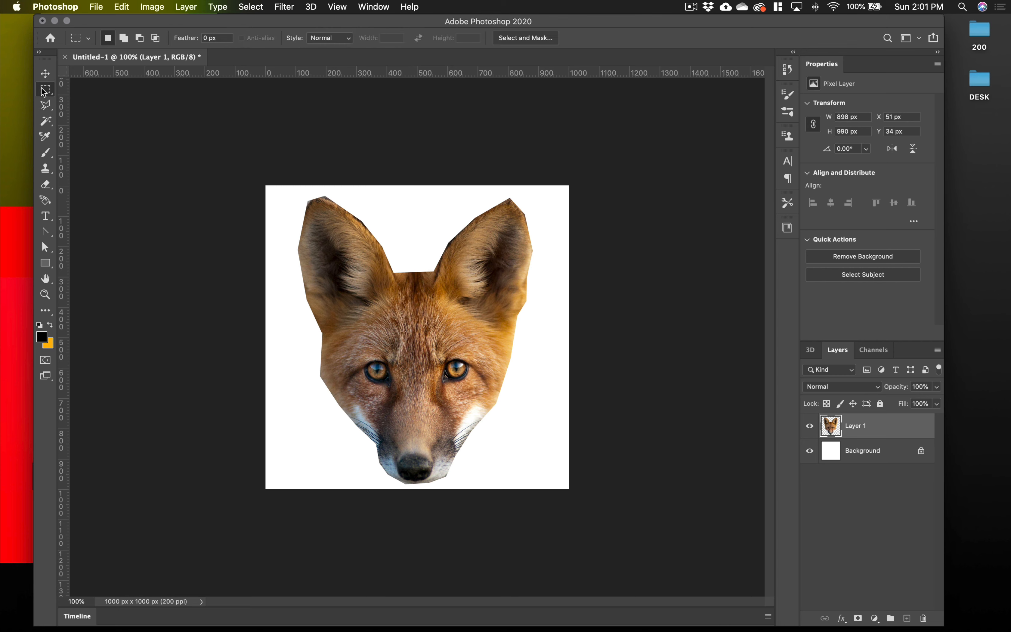
pyautogui.click(100, 88)
pyautogui.moveTo(411, 185); pyautogui.dragTo(602, 534)
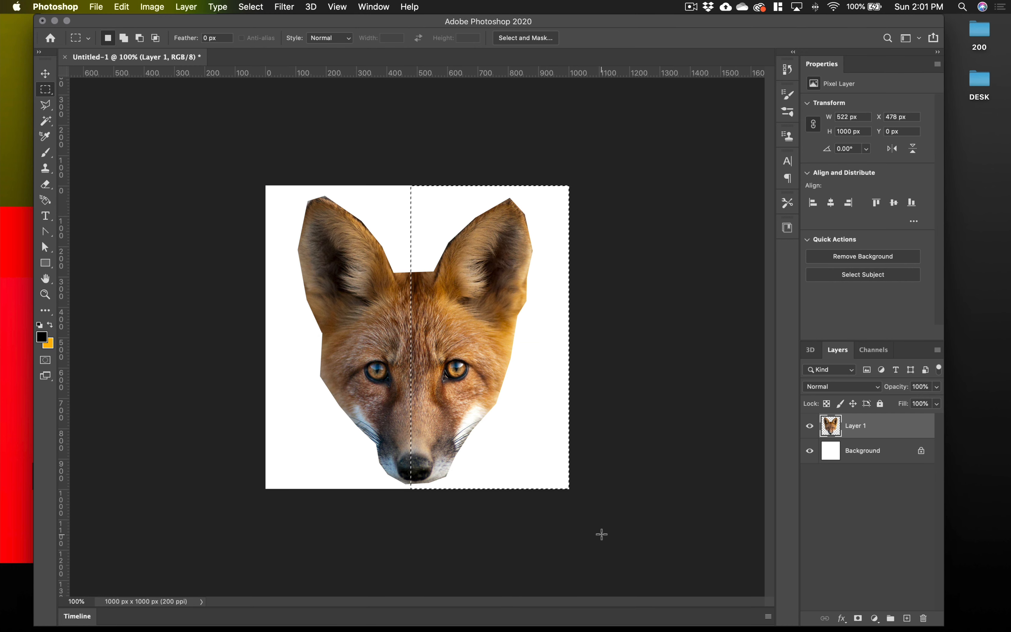
pyautogui.press('Right')
pyautogui.press('Right')
pyautogui.press('Right')
pyautogui.press('Right')
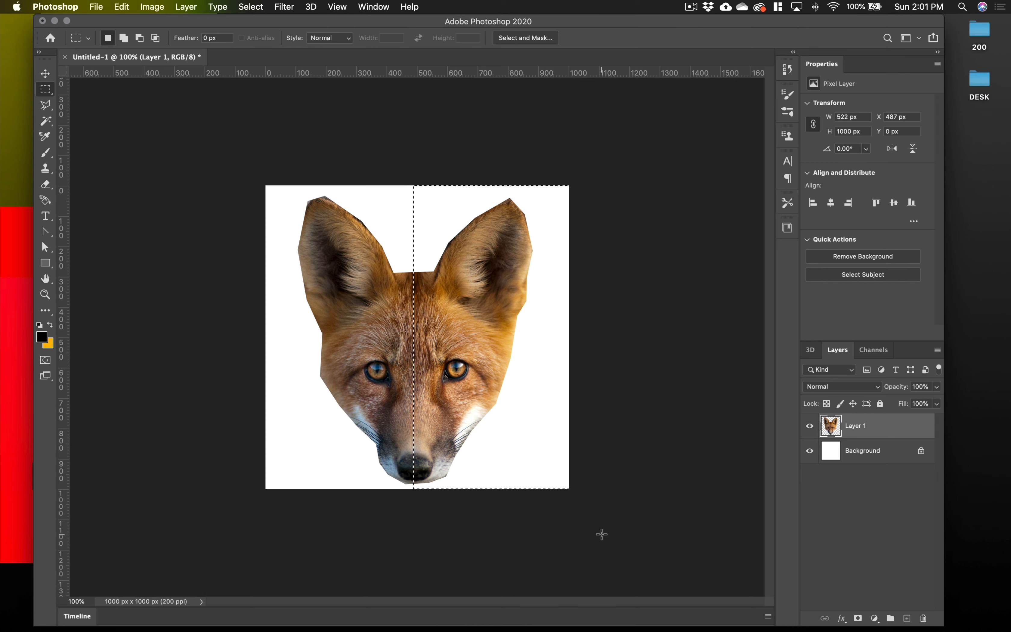
pyautogui.press('Delete')
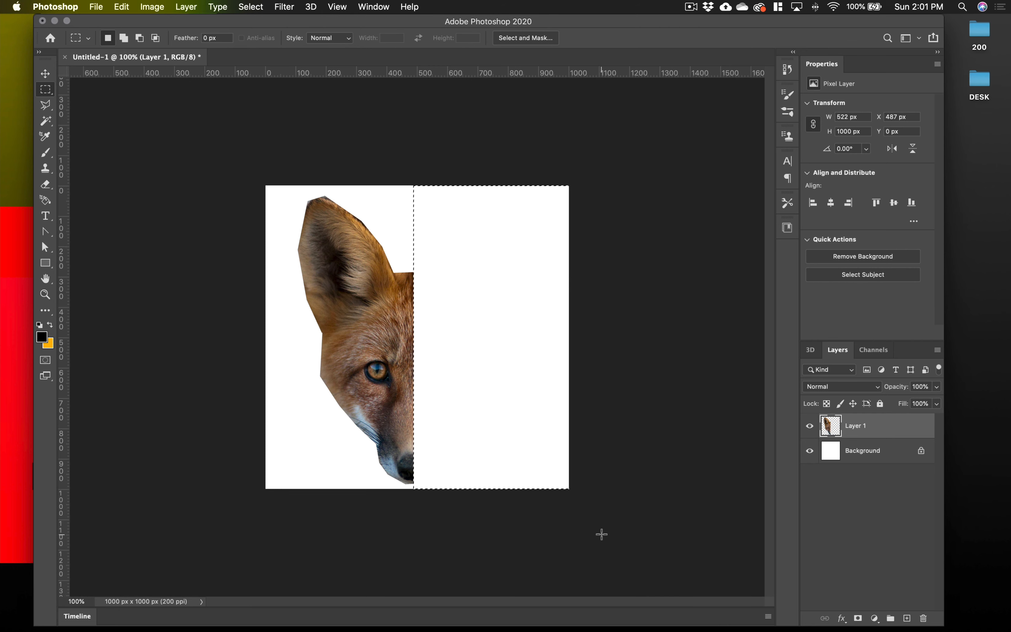
pyautogui.press('super+d')
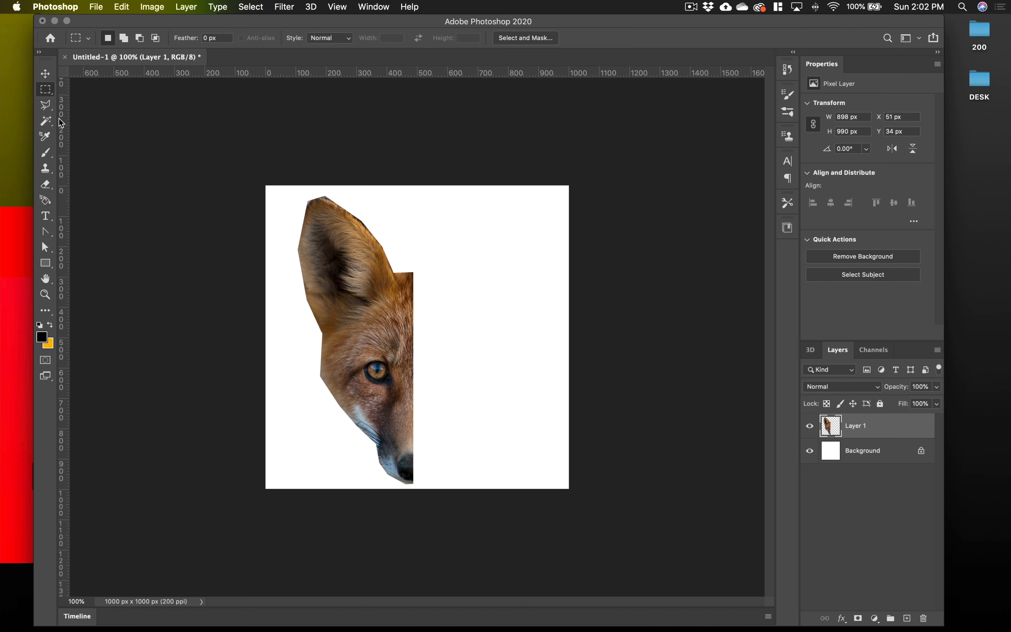
# Outline the lower part of the fox's nose with the Polygonal Lasso, about 53 × 58 px, and apply the Average blur to it
pyautogui.click(45, 73)
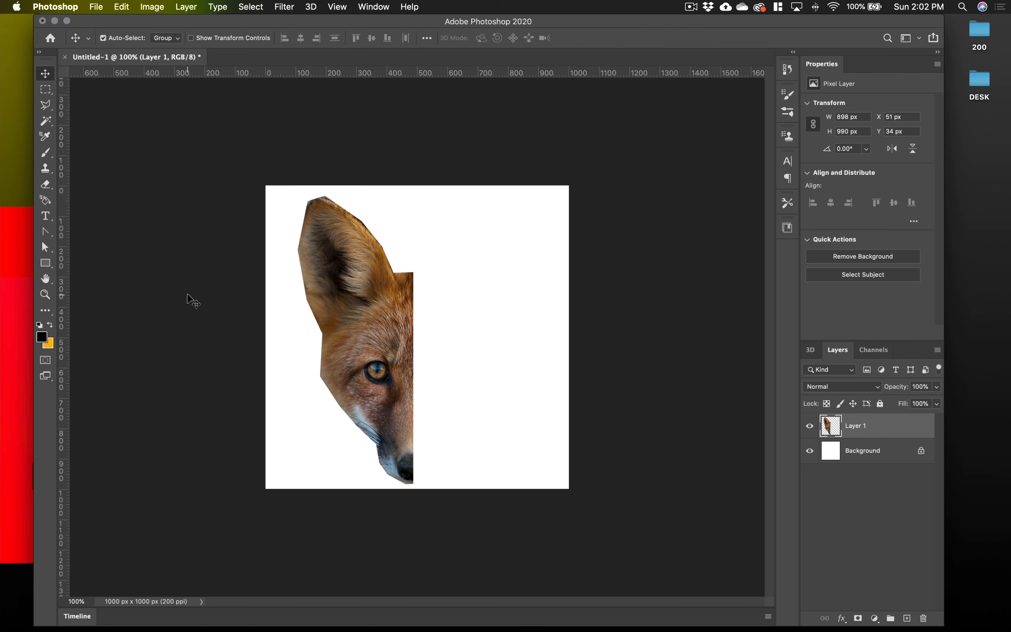
pyautogui.press('super+plus')
pyautogui.press('super+plus')
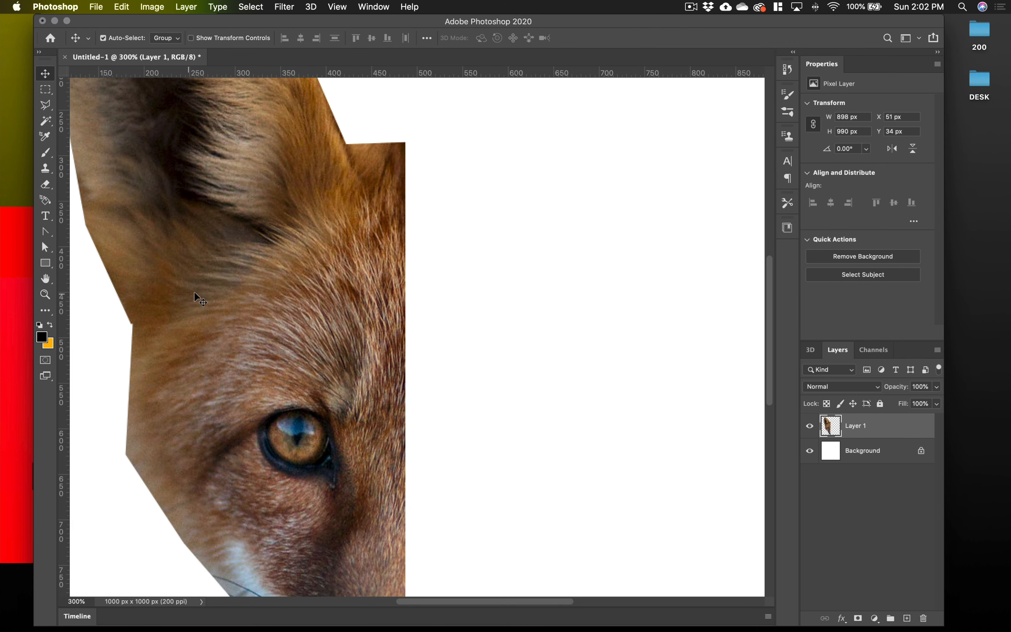
pyautogui.scroll(2, 282, 279)
pyautogui.scroll(3, 280, 274)
pyautogui.hscroll(-3, 280, 274)
pyautogui.scroll(-10, 280, 274)
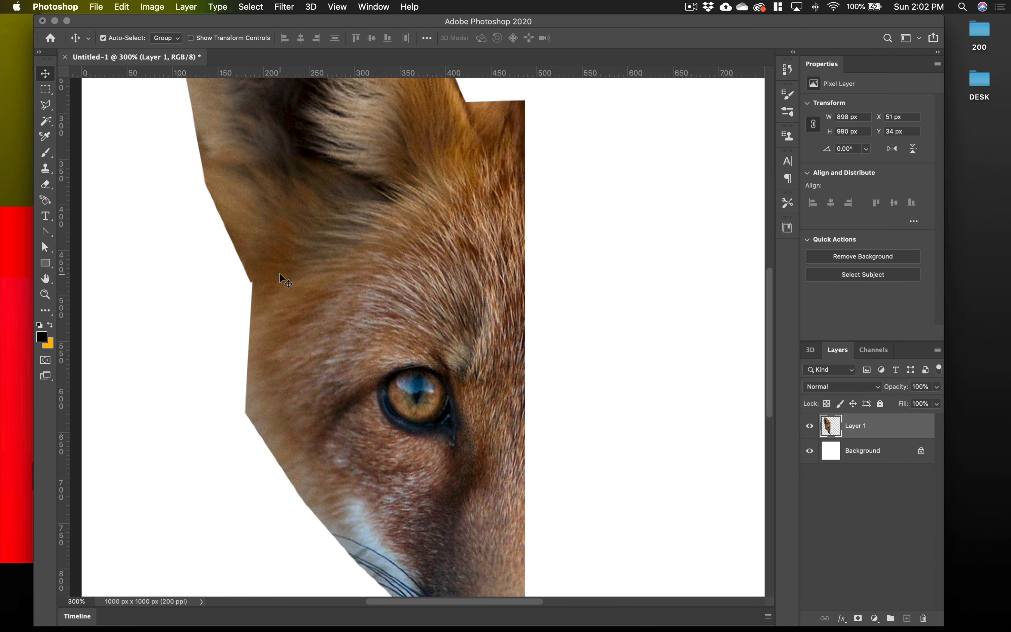
pyautogui.hscroll(3, 279, 274)
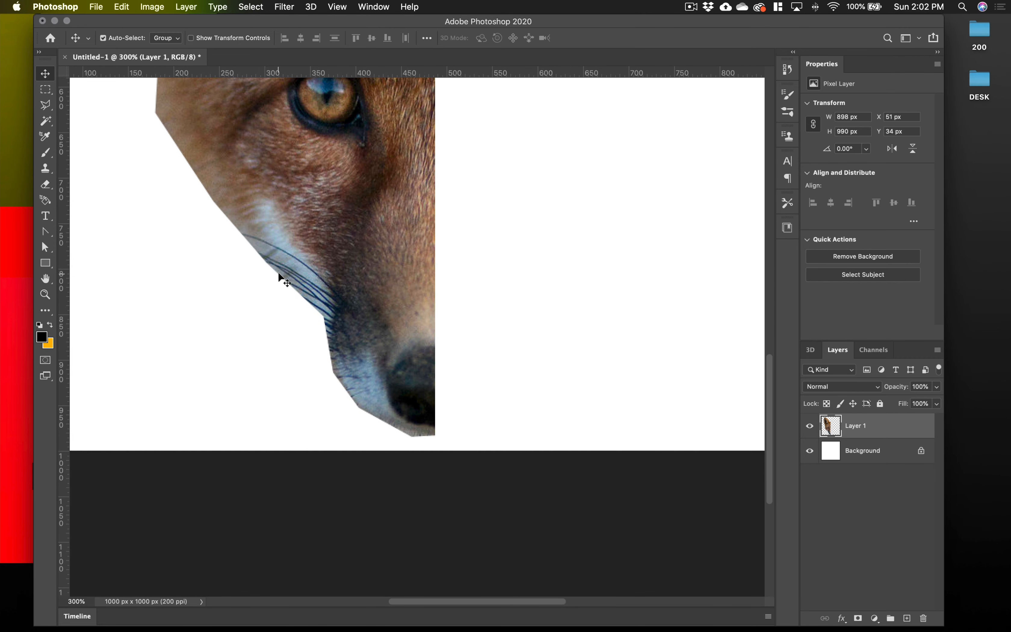
pyautogui.scroll(2, 282, 276)
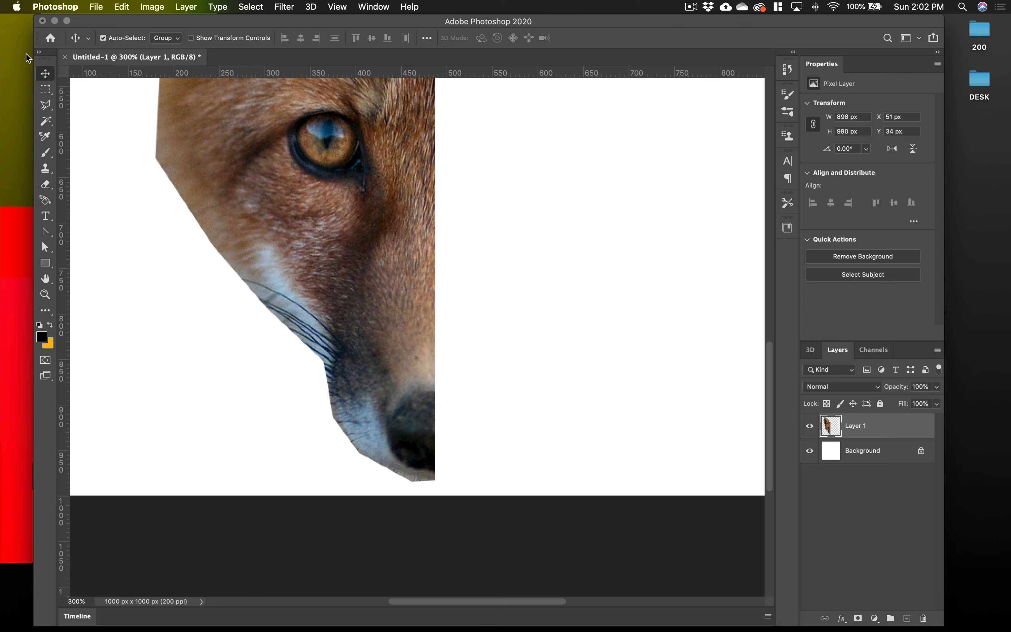
pyautogui.click(45, 106)
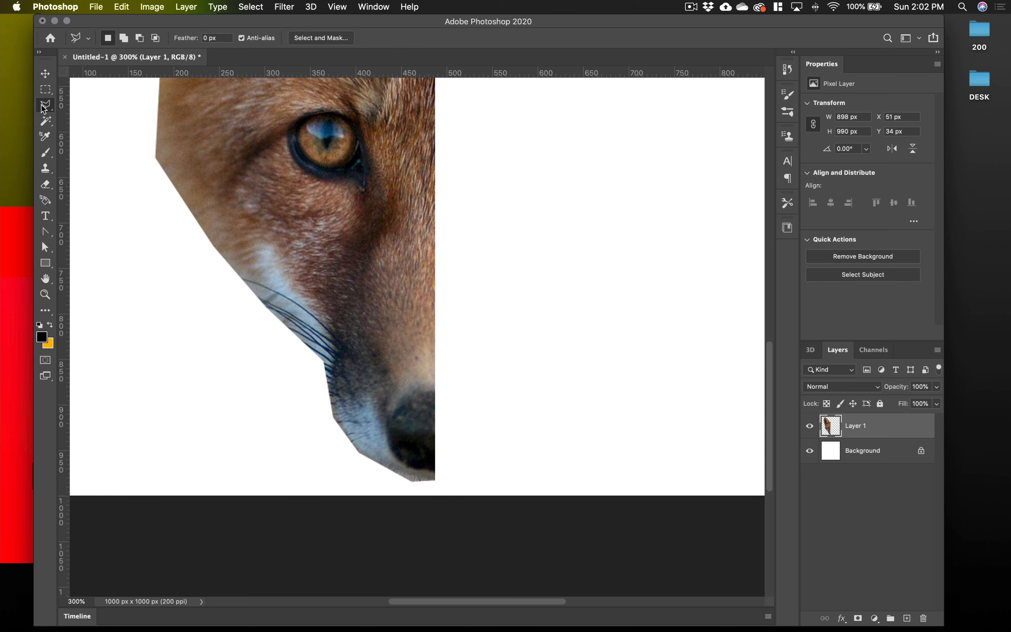
pyautogui.click(434, 471)
pyautogui.click(405, 464)
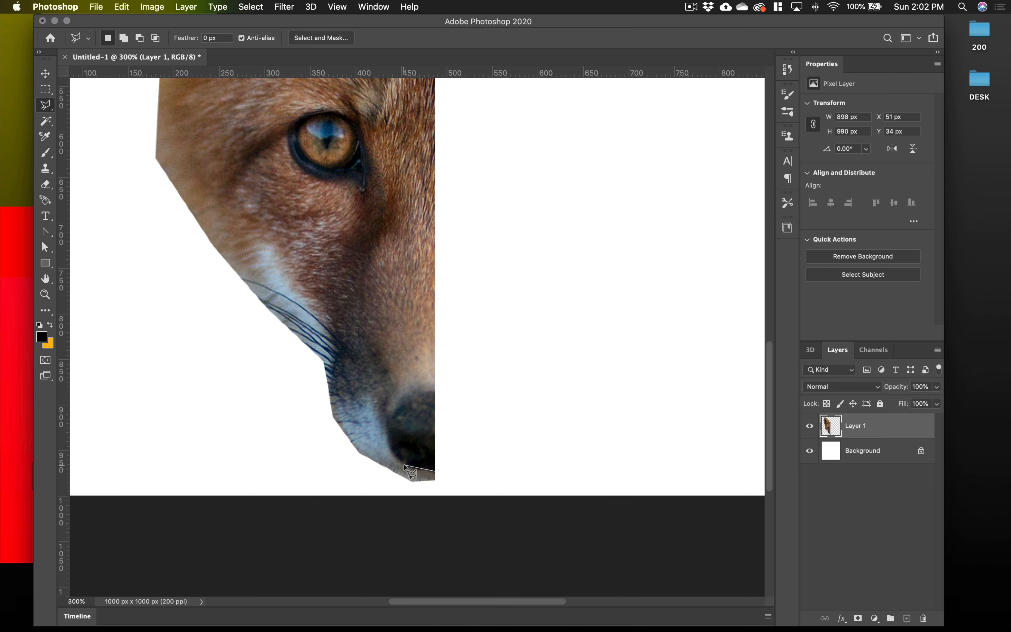
pyautogui.click(389, 443)
pyautogui.click(436, 473)
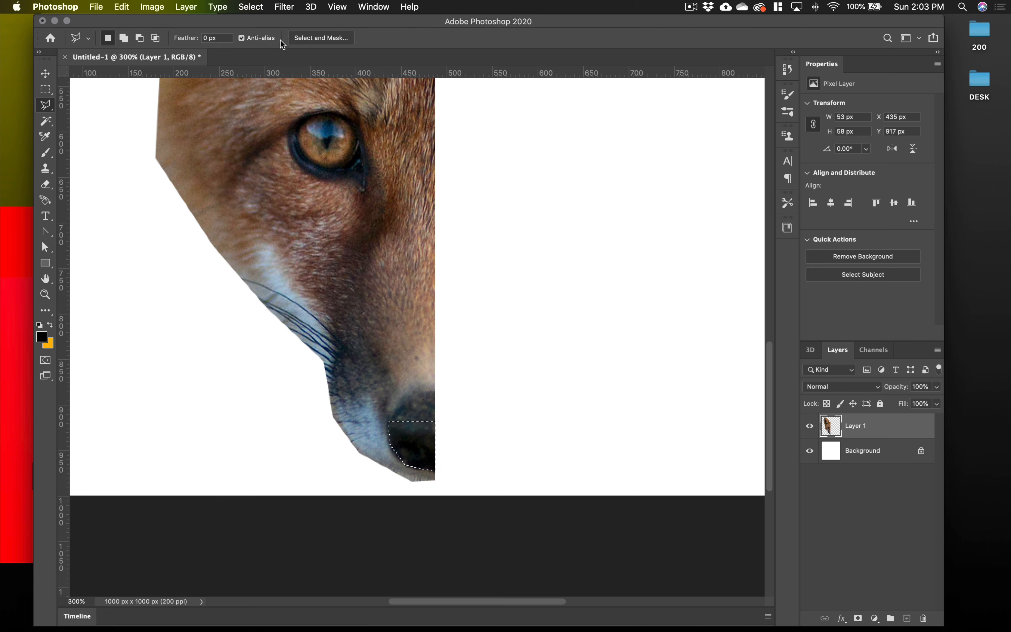
pyautogui.click(286, 7)
pyautogui.moveTo(328, 153)
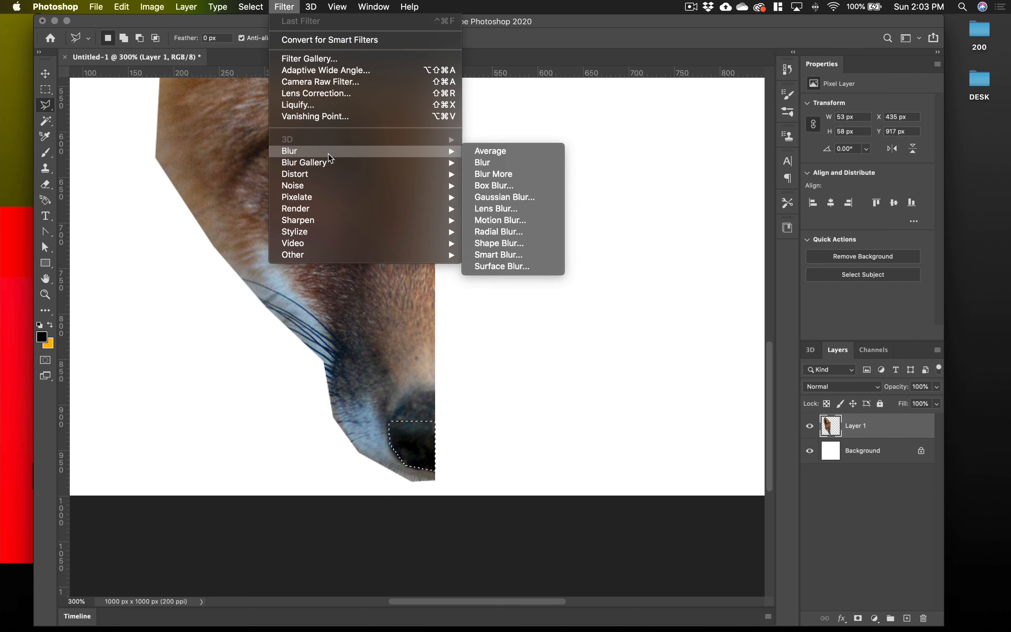
pyautogui.click(510, 150)
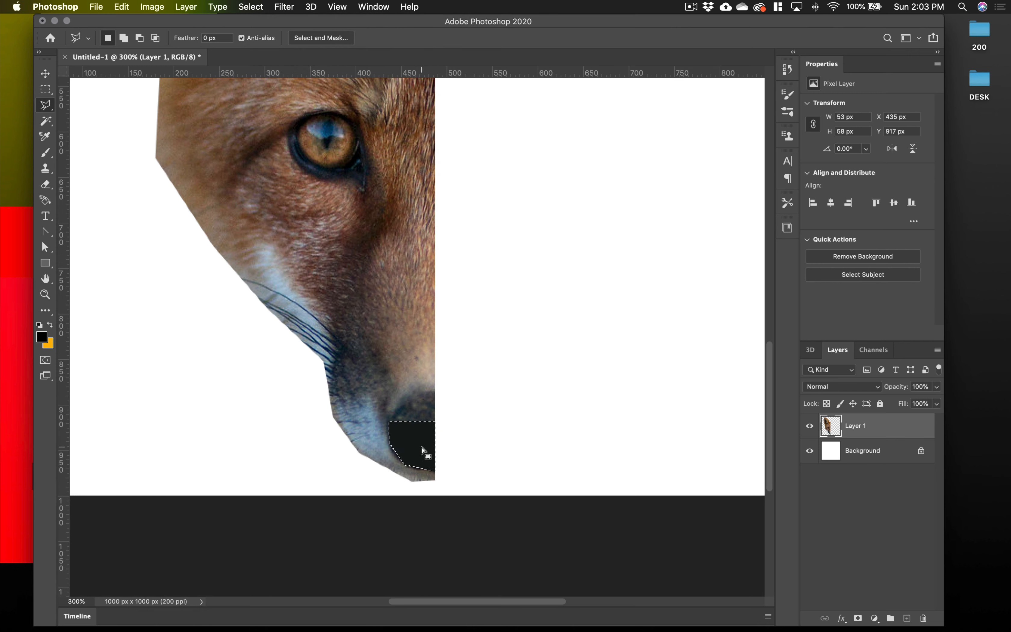
pyautogui.click(290, 8)
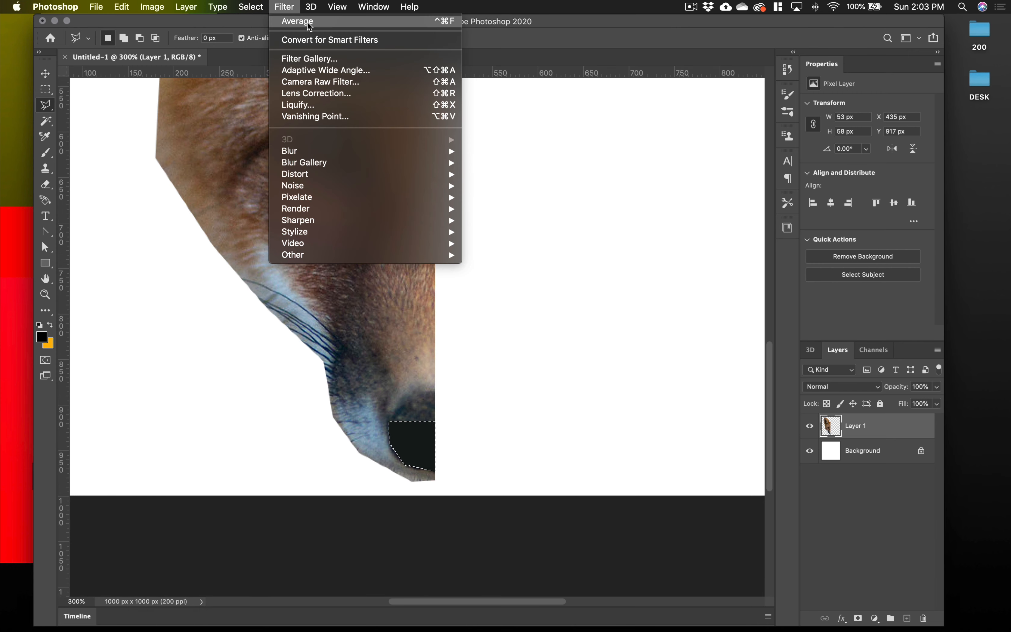
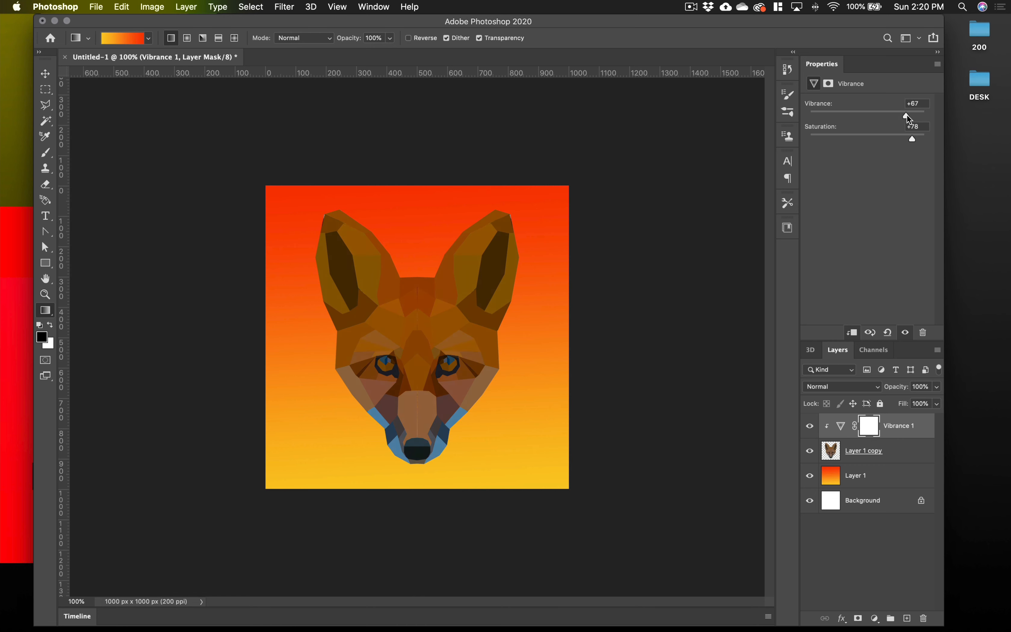
# Raise the Vibrance adjustment layer's vibrance to +76 and its saturation to +92
pyautogui.moveTo(920, 116); pyautogui.dragTo(920, 140)
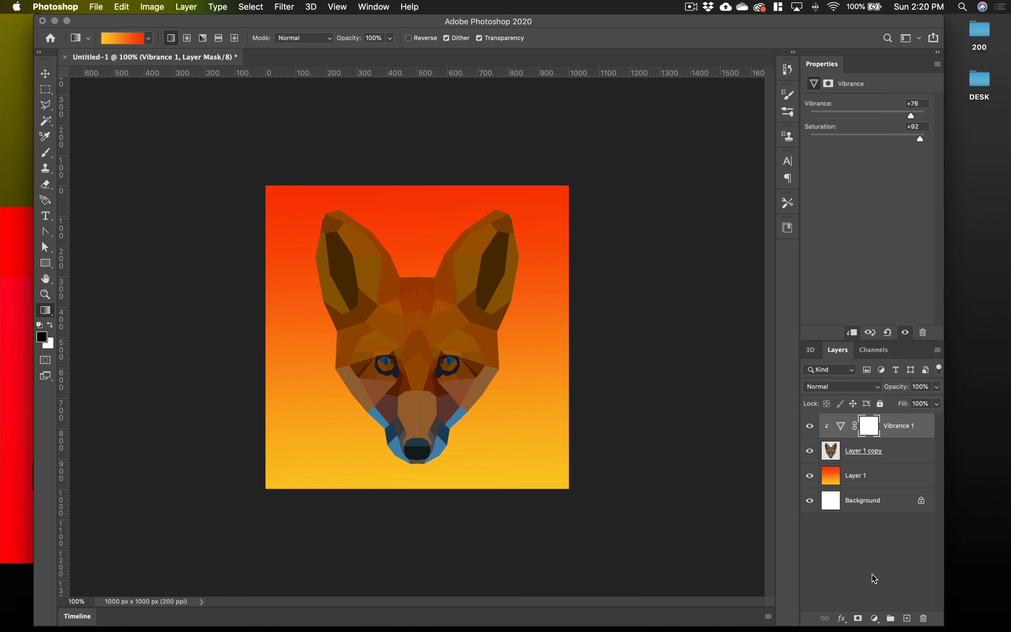
# Try a Hue/Saturation adjustment clipped to the fox with Hue +20, Saturation +6 and Lightness +1, and remove it again
pyautogui.click(876, 619)
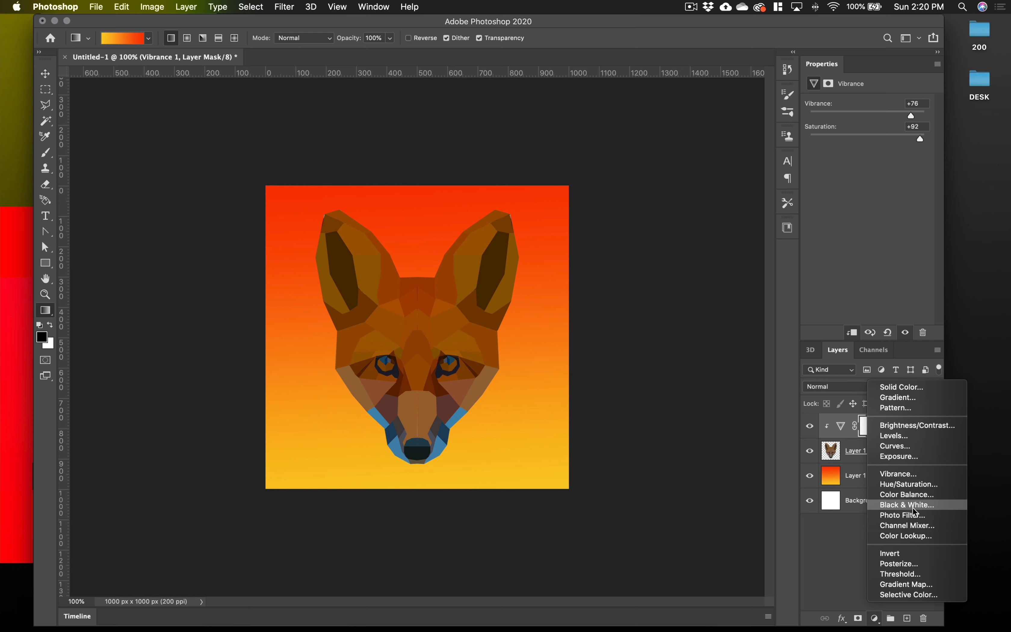
pyautogui.click(911, 485)
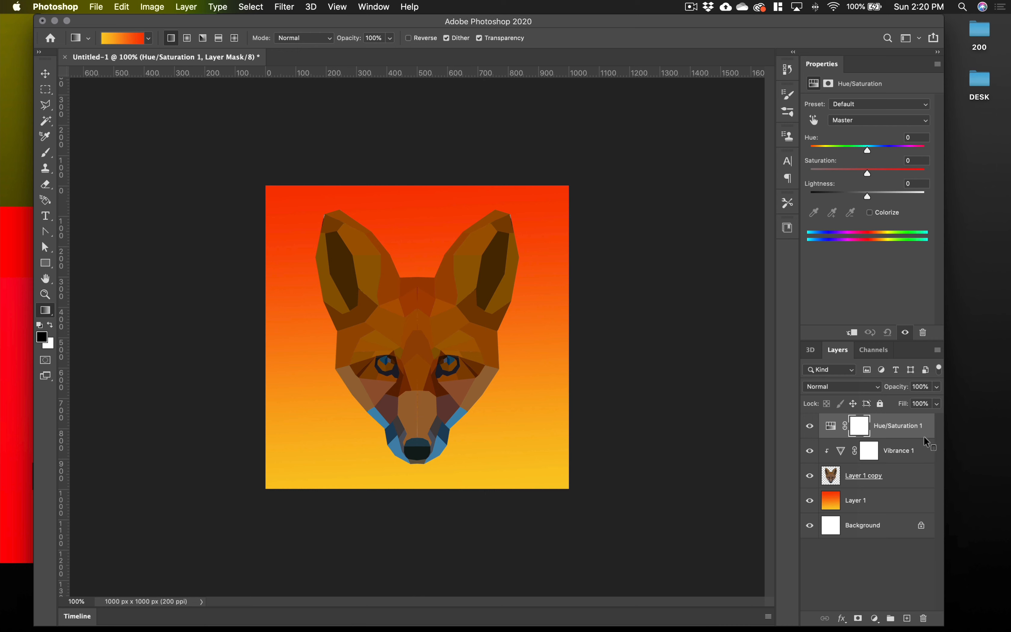
pyautogui.keyDown('alt'); pyautogui.click(926, 436); pyautogui.keyUp('alt')
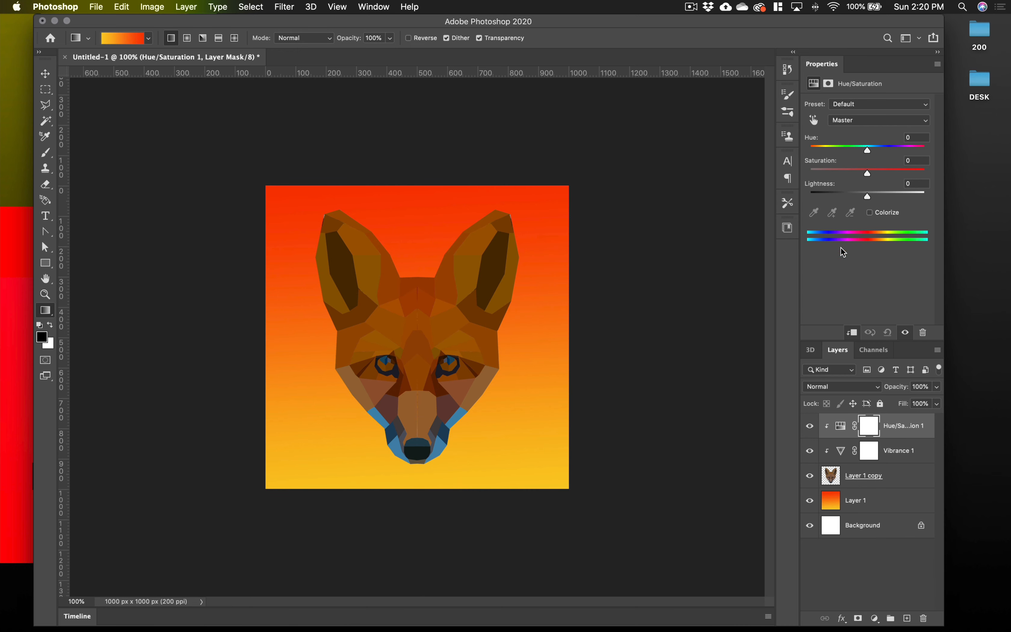
pyautogui.moveTo(868, 152); pyautogui.dragTo(871, 200)
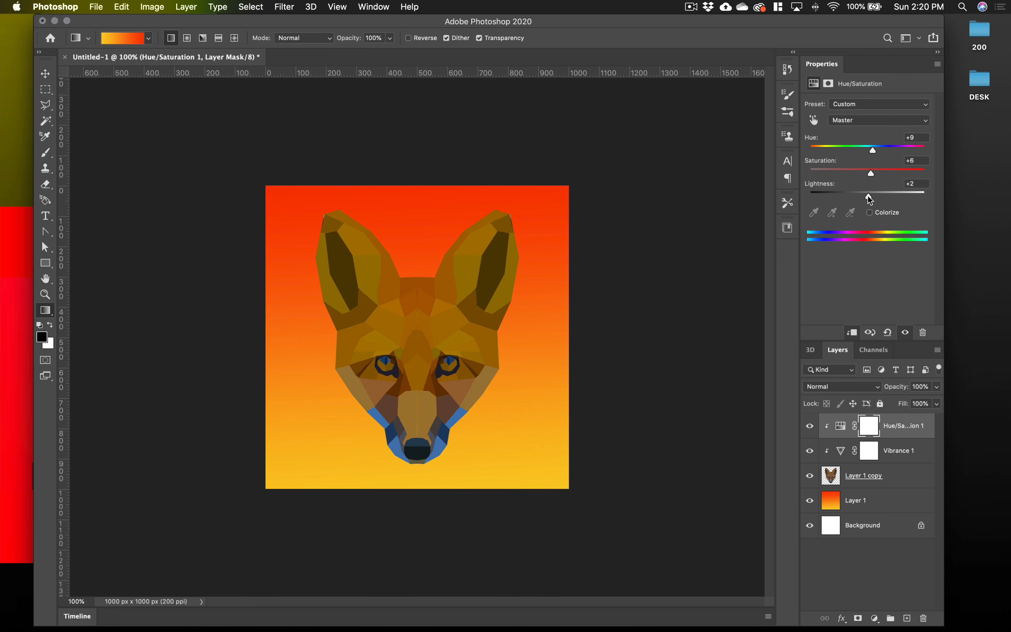
pyautogui.moveTo(875, 157); pyautogui.dragTo(898, 186)
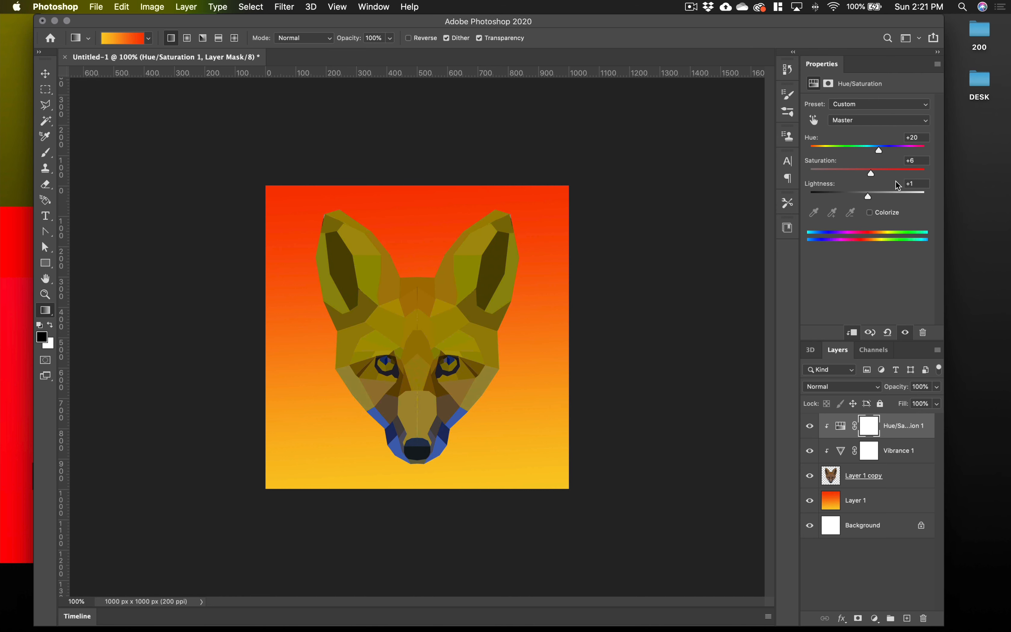
pyautogui.moveTo(902, 430); pyautogui.dragTo(923, 619)
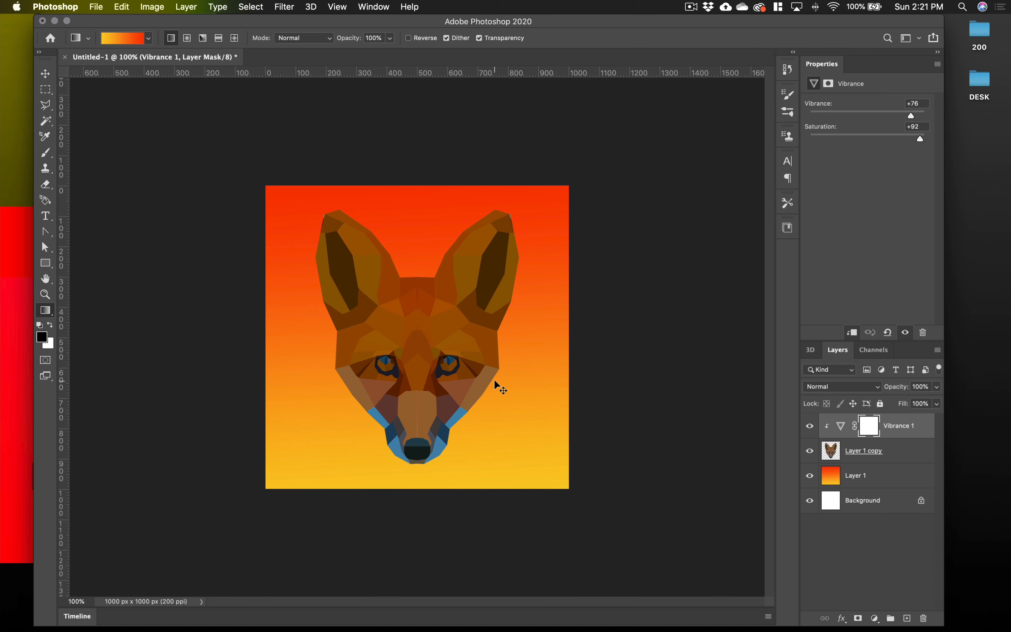
pyautogui.press('super+plus')
pyautogui.click(899, 459)
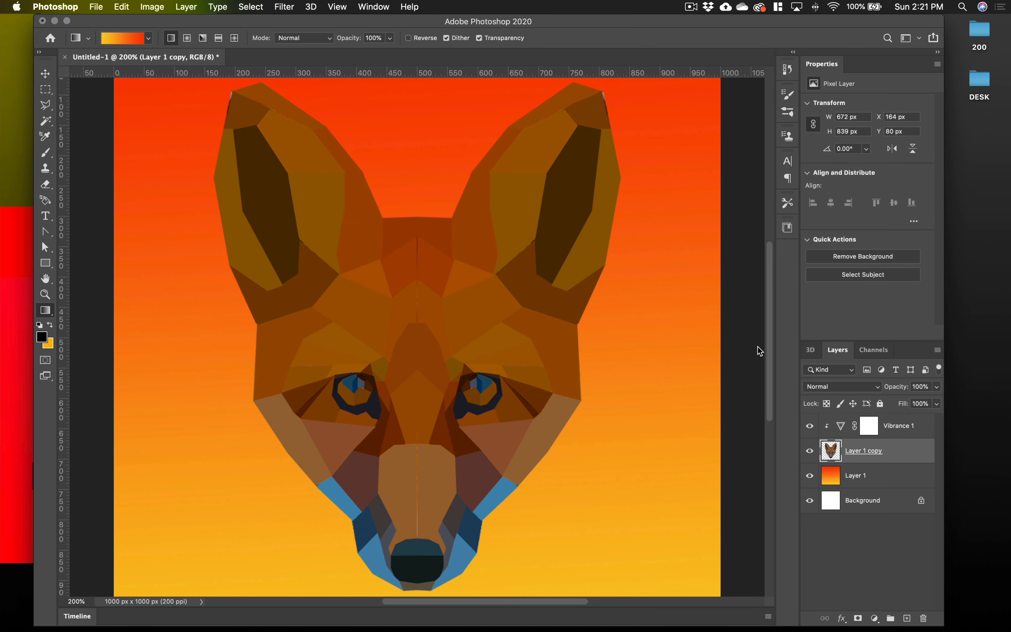
pyautogui.click(298, 6)
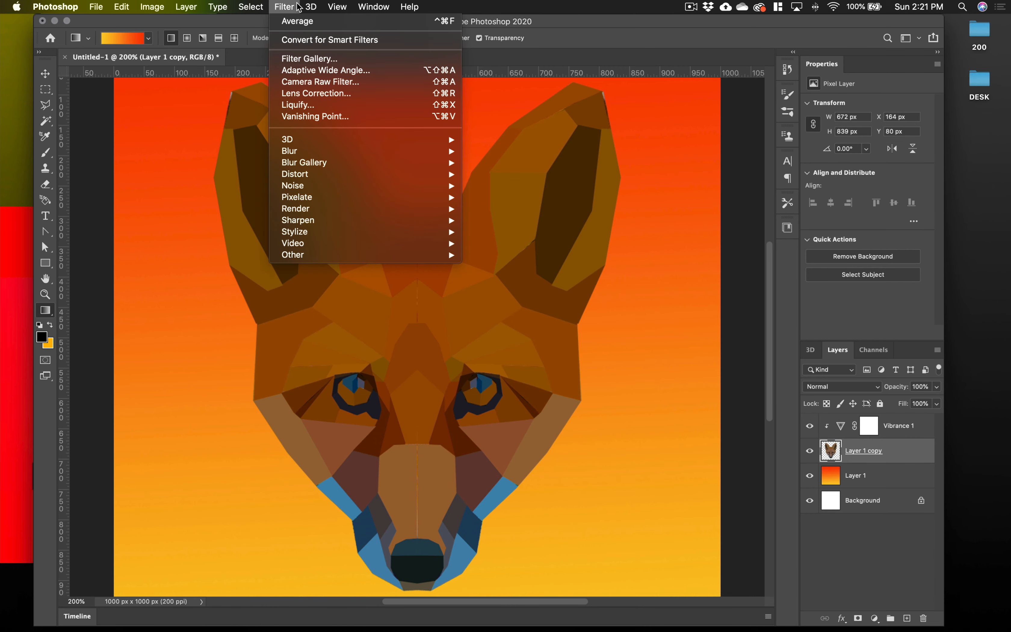
pyautogui.moveTo(321, 186)
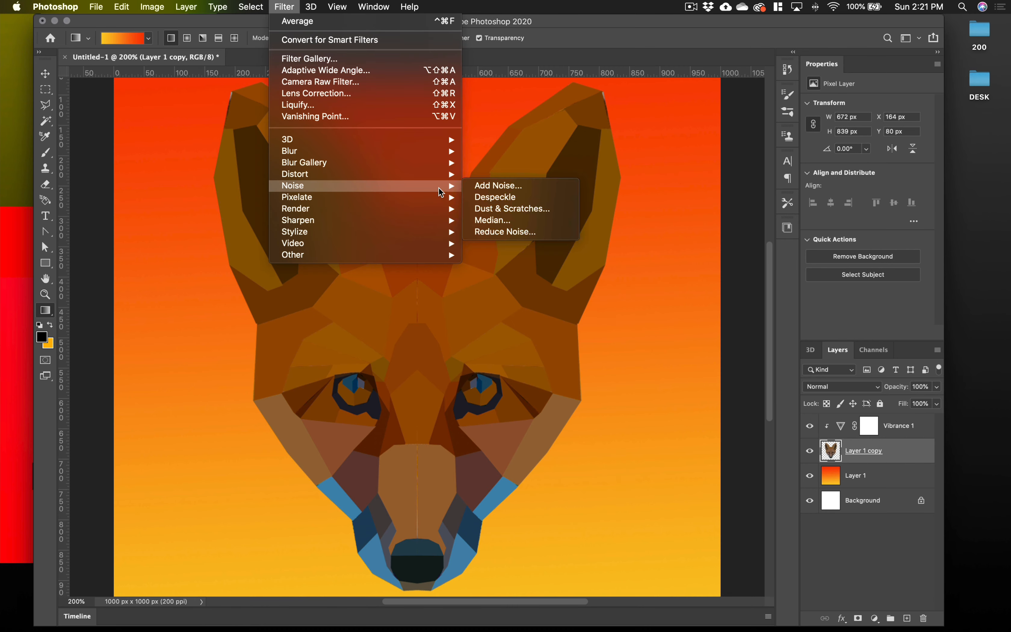
pyautogui.click(493, 185)
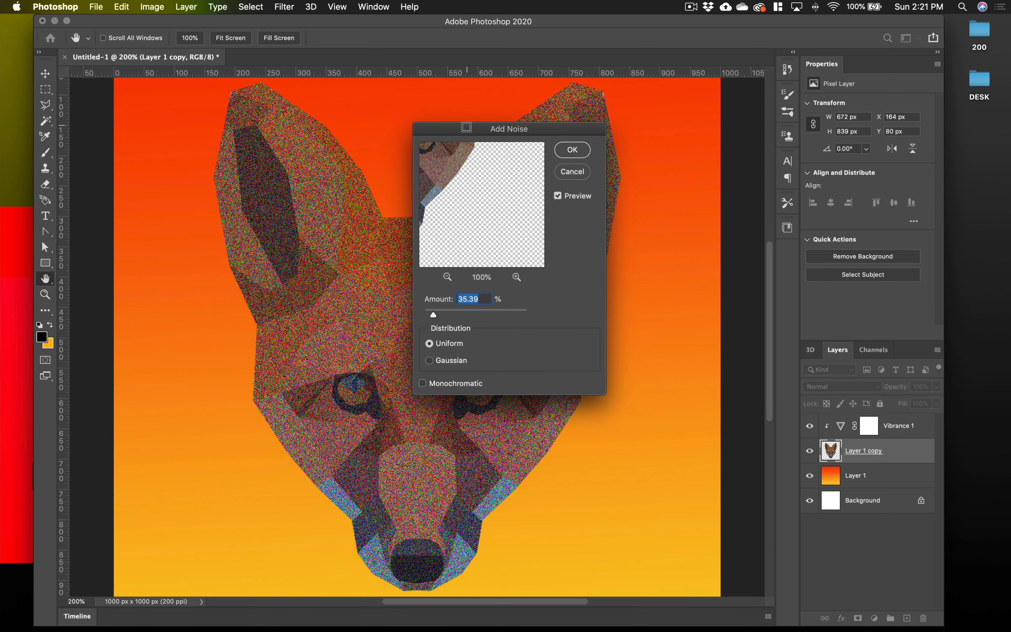
pyautogui.moveTo(467, 127); pyautogui.dragTo(710, 117)
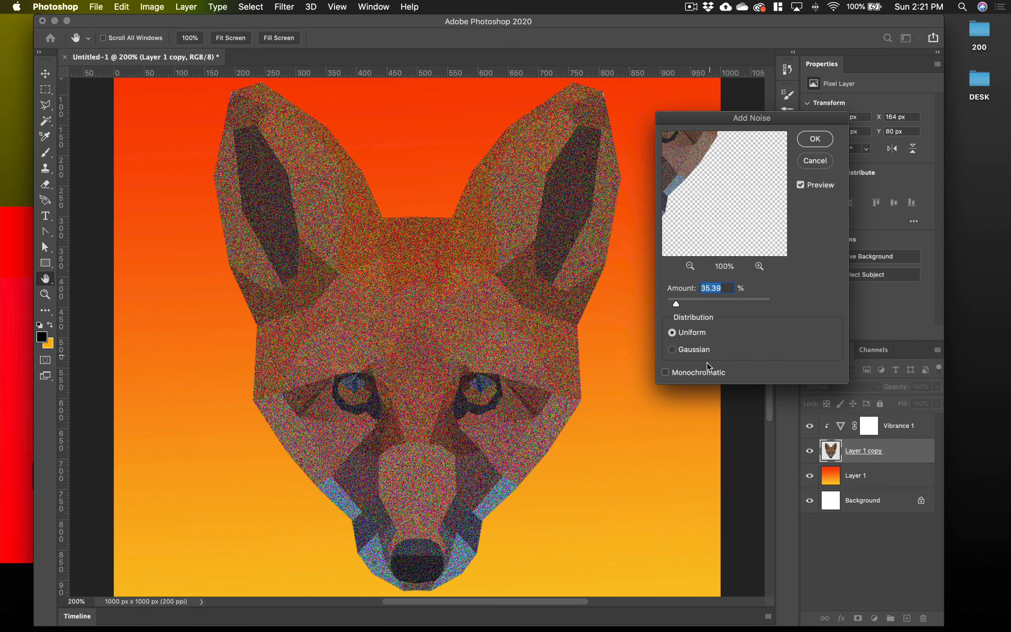
pyautogui.click(665, 373)
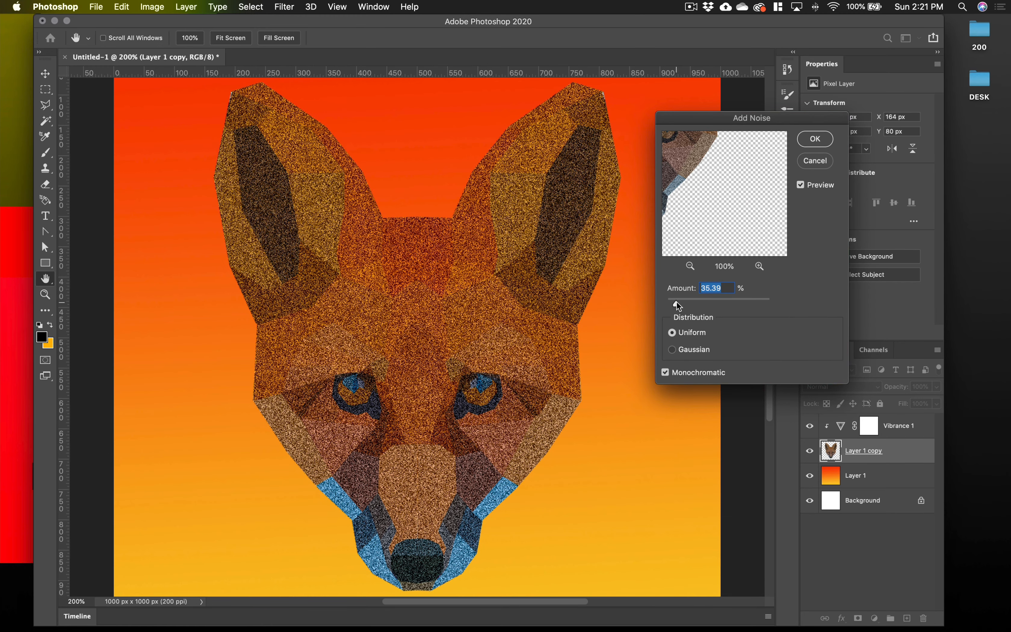
pyautogui.moveTo(676, 303); pyautogui.dragTo(667, 304)
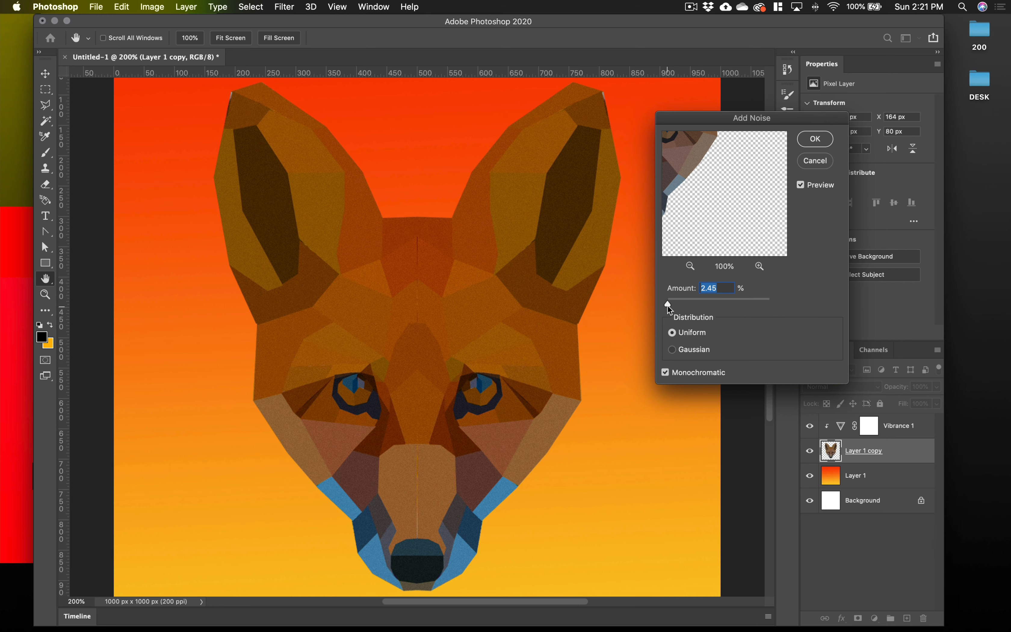
pyautogui.moveTo(668, 306); pyautogui.dragTo(668, 306)
pyautogui.click(815, 163)
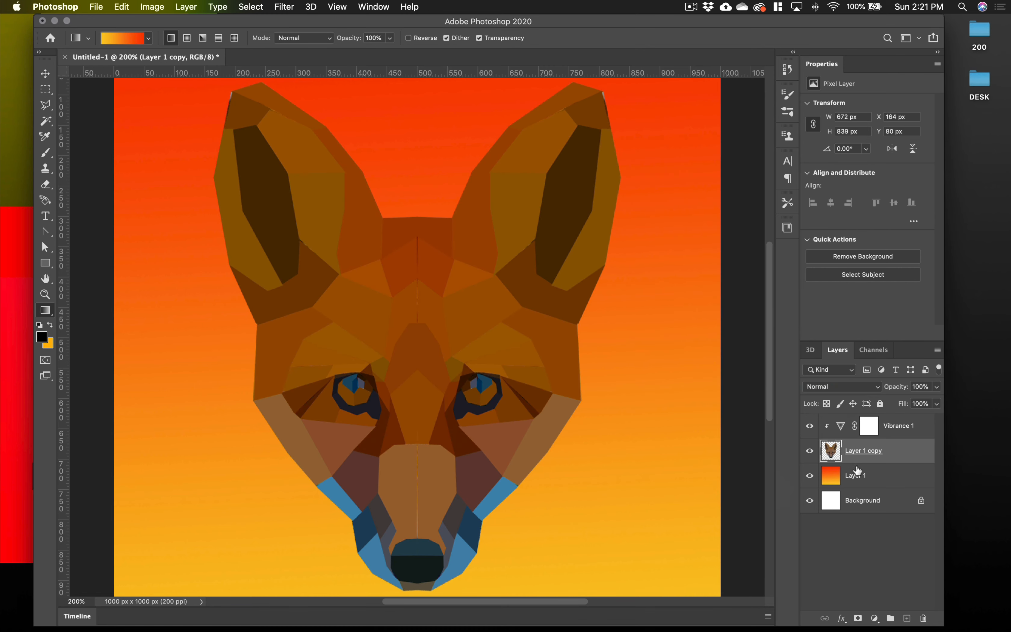
# Create a new layer clipped to the fox and fill it at 100% with the orange sampled from the lower background gradient
pyautogui.click(907, 619)
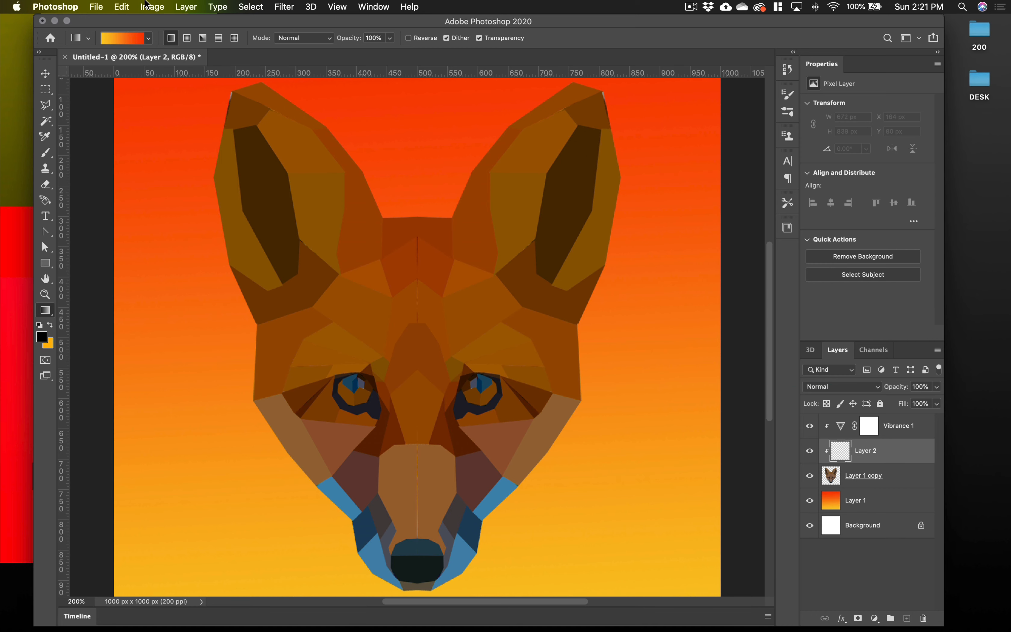
pyautogui.click(126, 6)
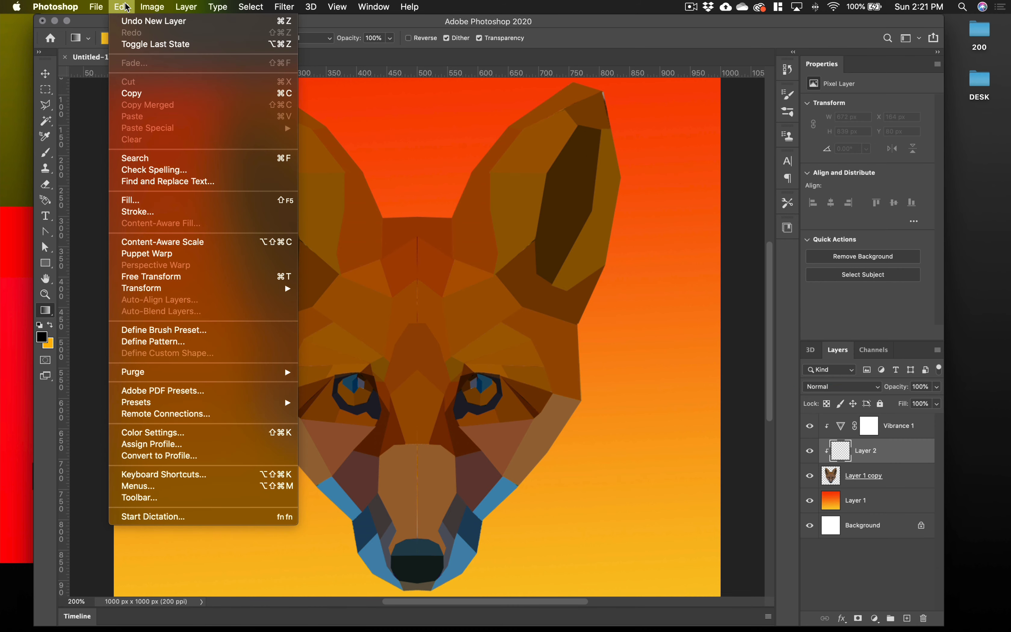
pyautogui.click(130, 200)
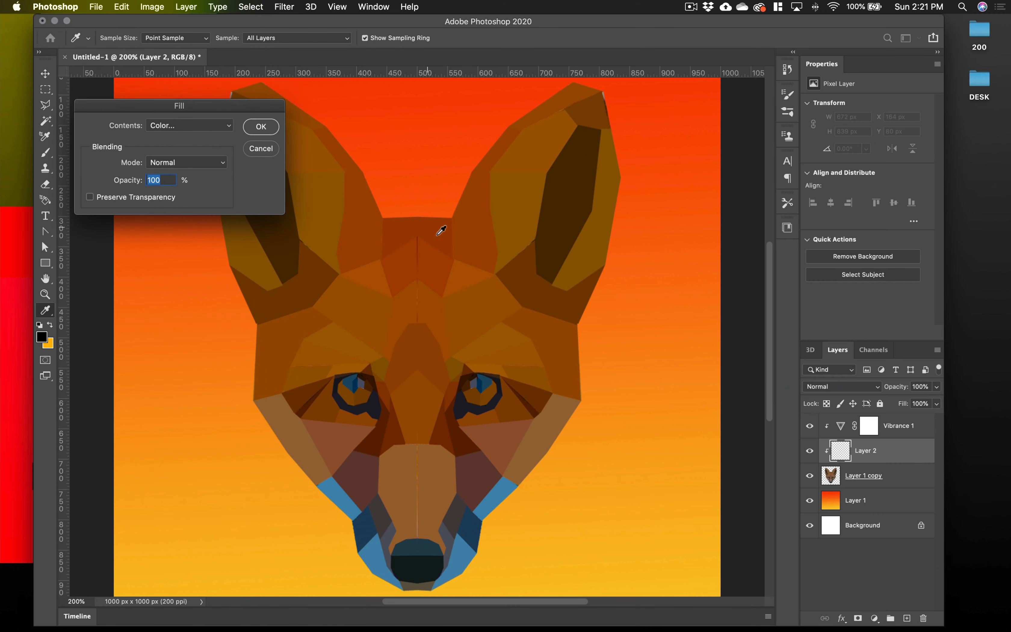
pyautogui.click(224, 125)
pyautogui.click(194, 126)
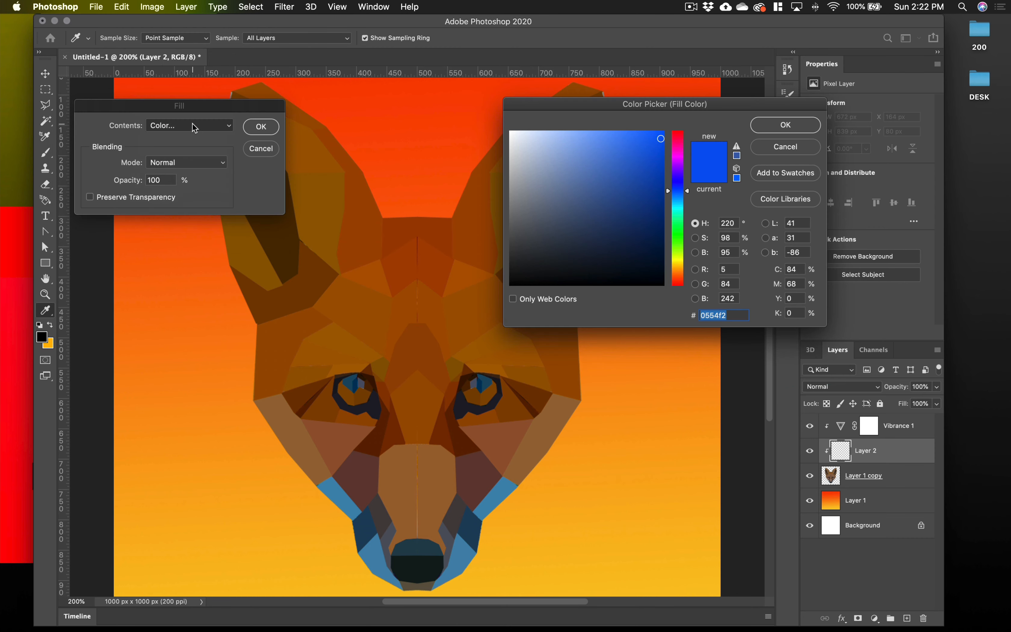
pyautogui.click(635, 493)
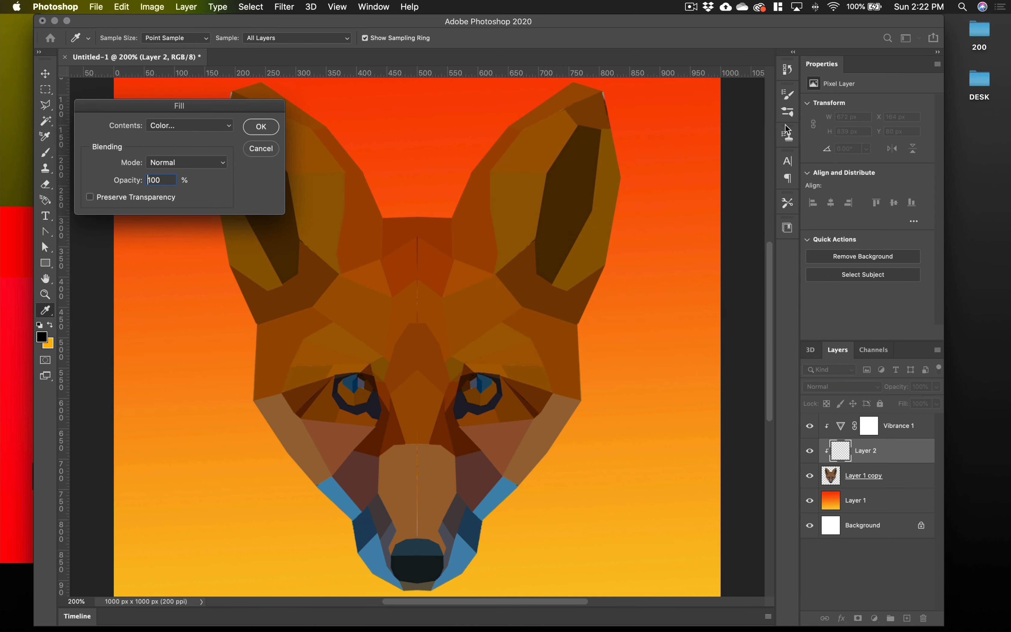
pyautogui.click(785, 124)
pyautogui.click(271, 130)
pyautogui.press('g')
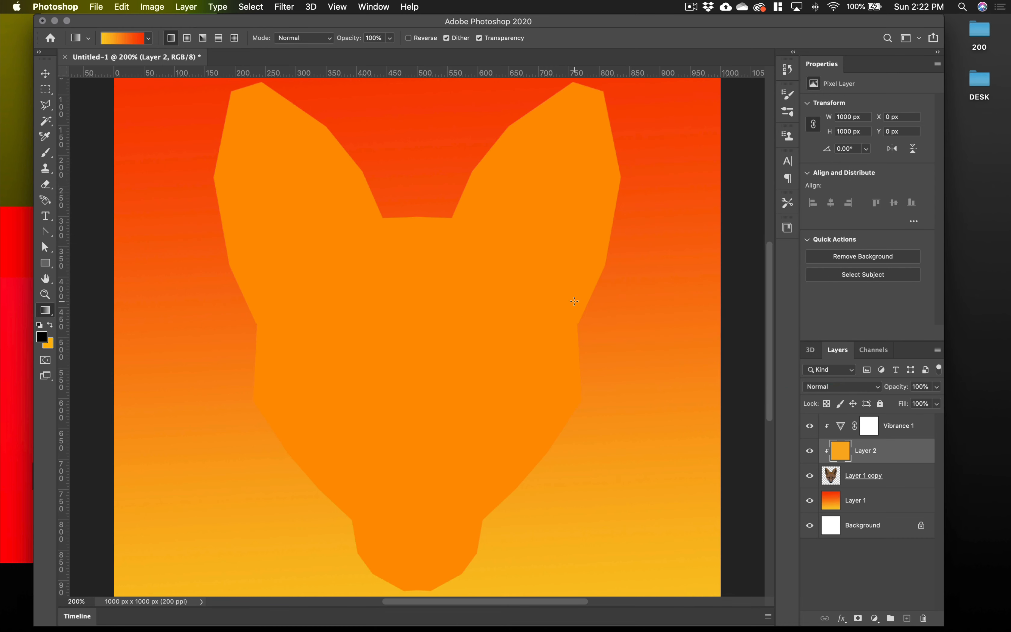
# Undo the fill and fill Layer 2 again with the same sampled orange
pyautogui.hotkey('ctrl', 'z')
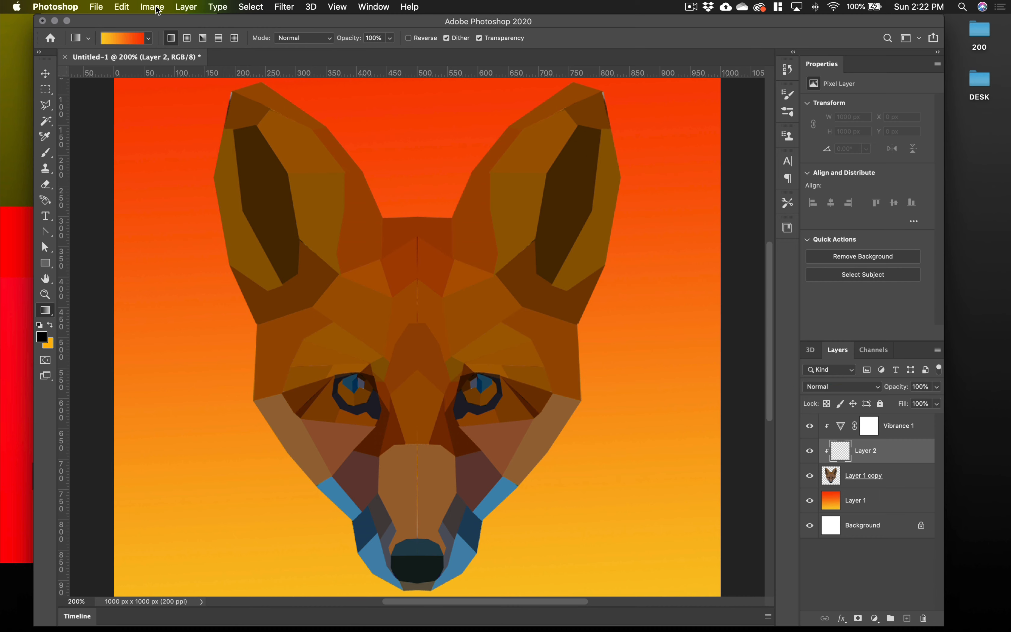
pyautogui.click(128, 7)
pyautogui.click(144, 201)
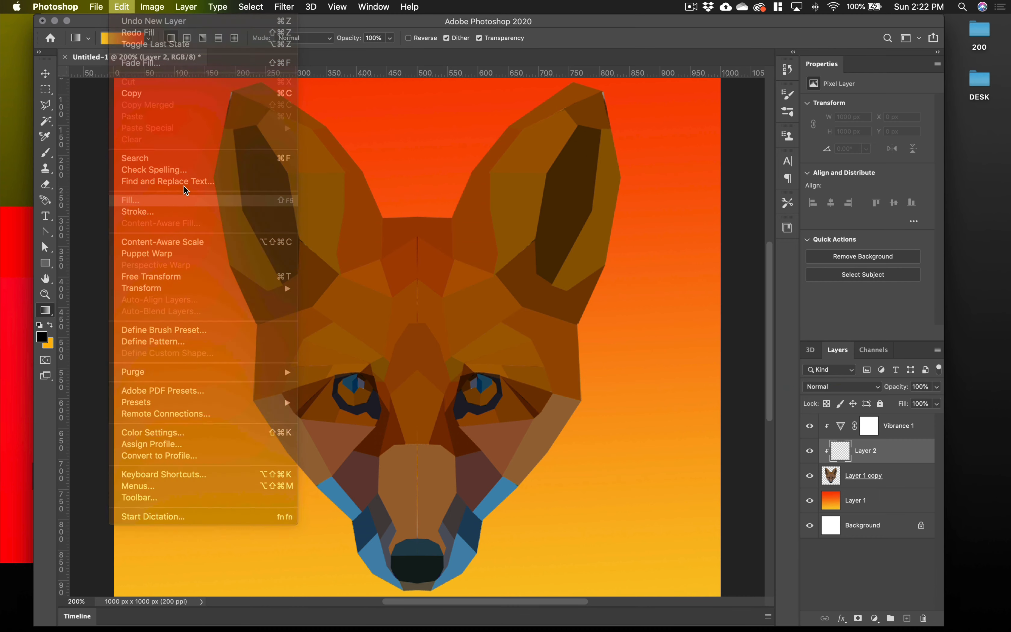
pyautogui.click(261, 127)
pyautogui.press('g')
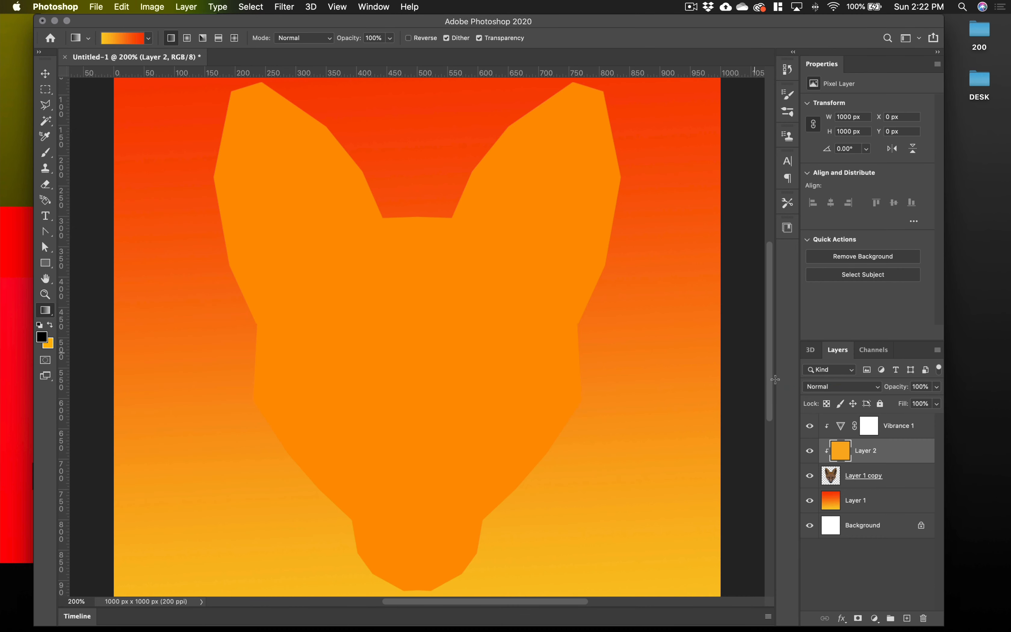
# Move Layer 2 above the Vibrance 1 adjustment and release it from the clipping mask
pyautogui.moveTo(900, 451); pyautogui.dragTo(901, 420)
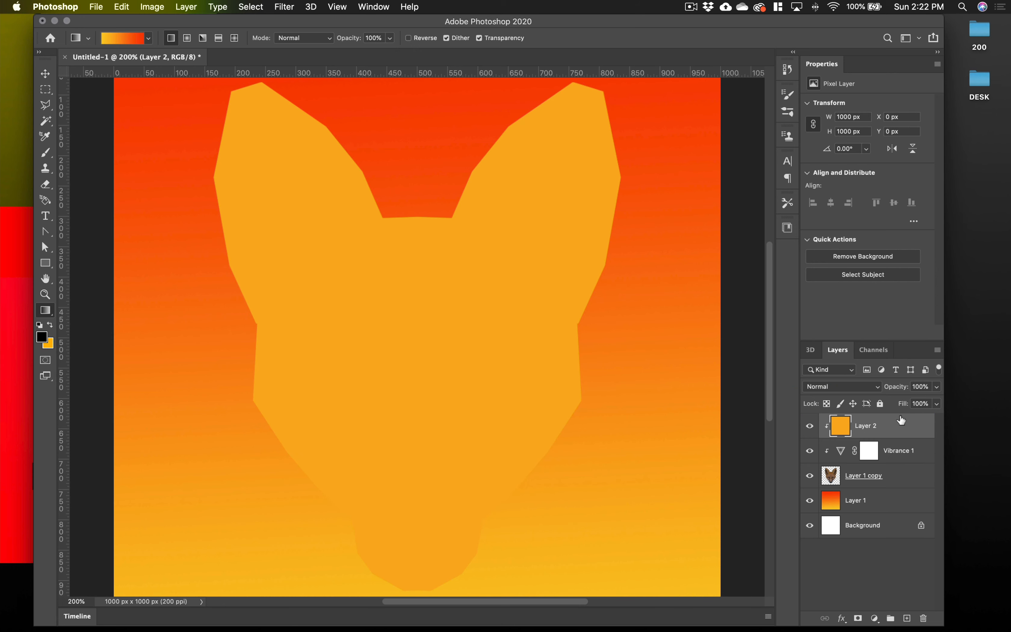
pyautogui.keyDown('alt'); pyautogui.click(925, 435); pyautogui.keyUp('alt')
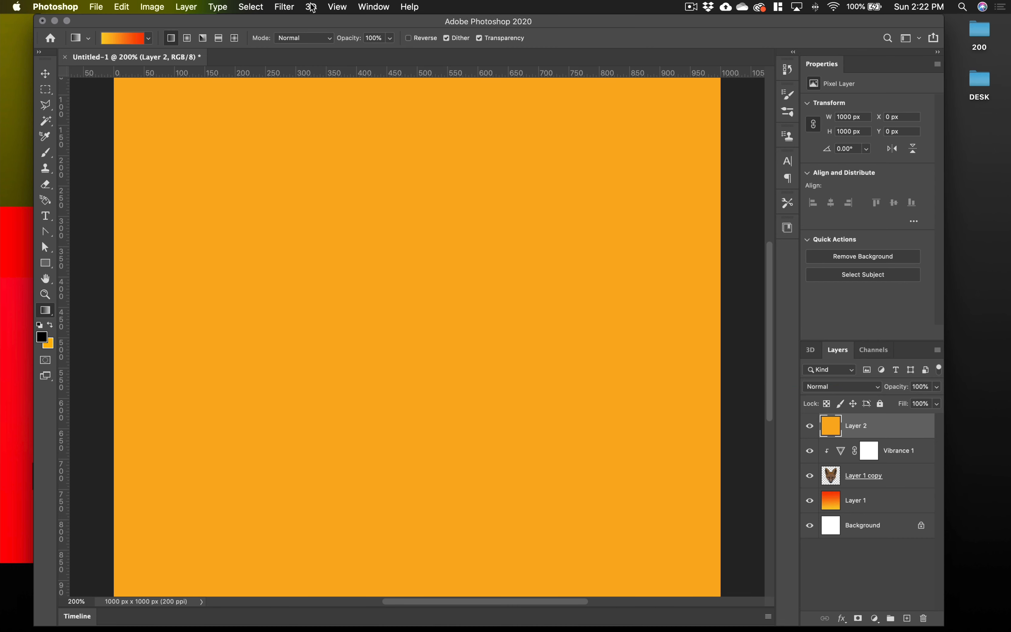
pyautogui.click(339, 6)
pyautogui.moveTo(288, 7)
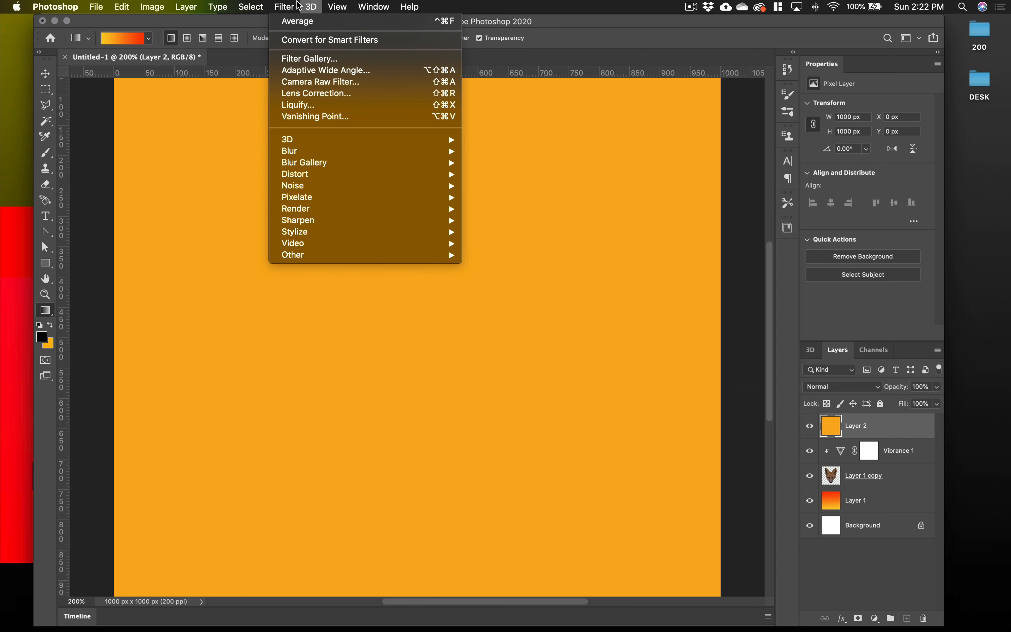
pyautogui.moveTo(319, 186)
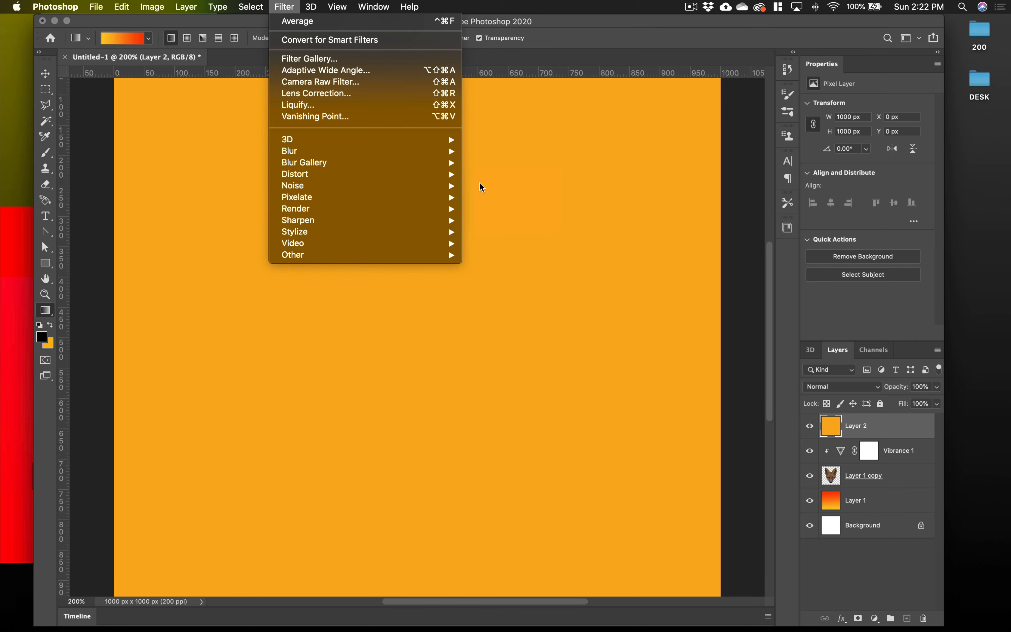
pyautogui.moveTo(450, 185)
pyautogui.click(515, 184)
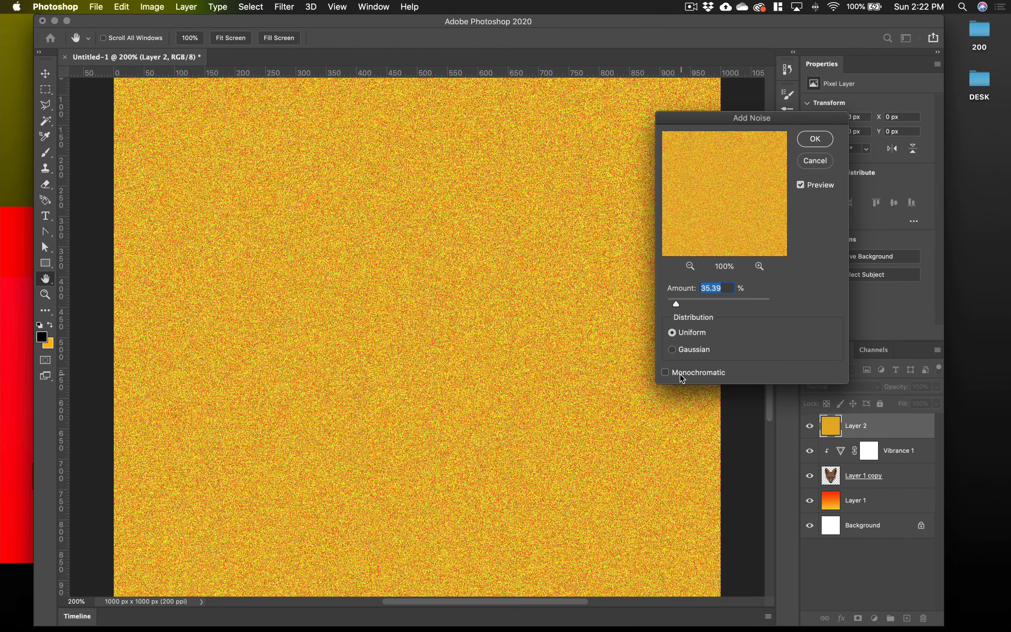
pyautogui.click(666, 373)
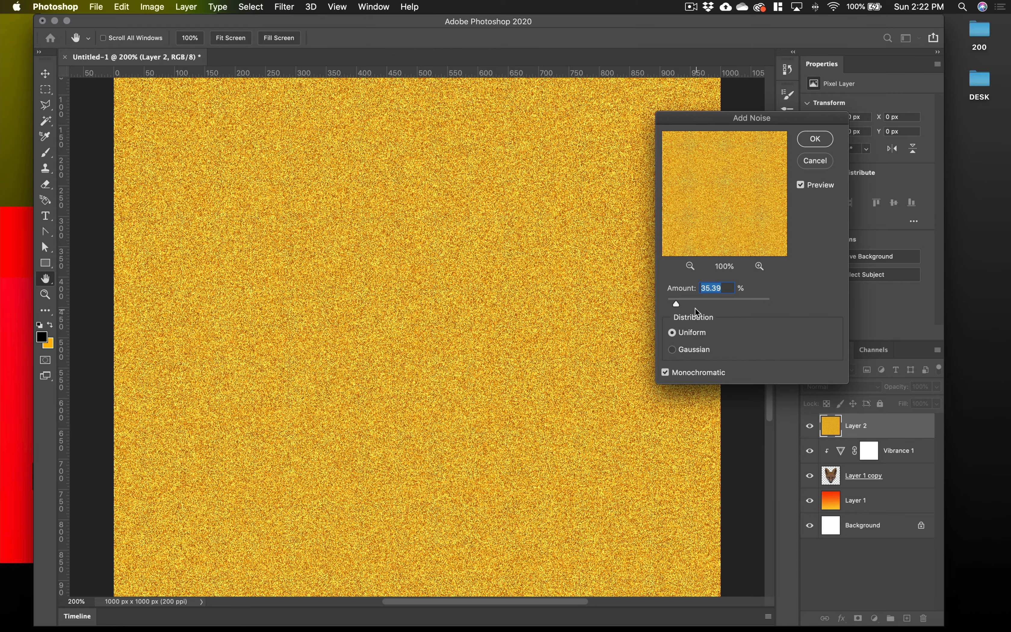
pyautogui.moveTo(678, 305); pyautogui.dragTo(673, 303)
pyautogui.click(815, 163)
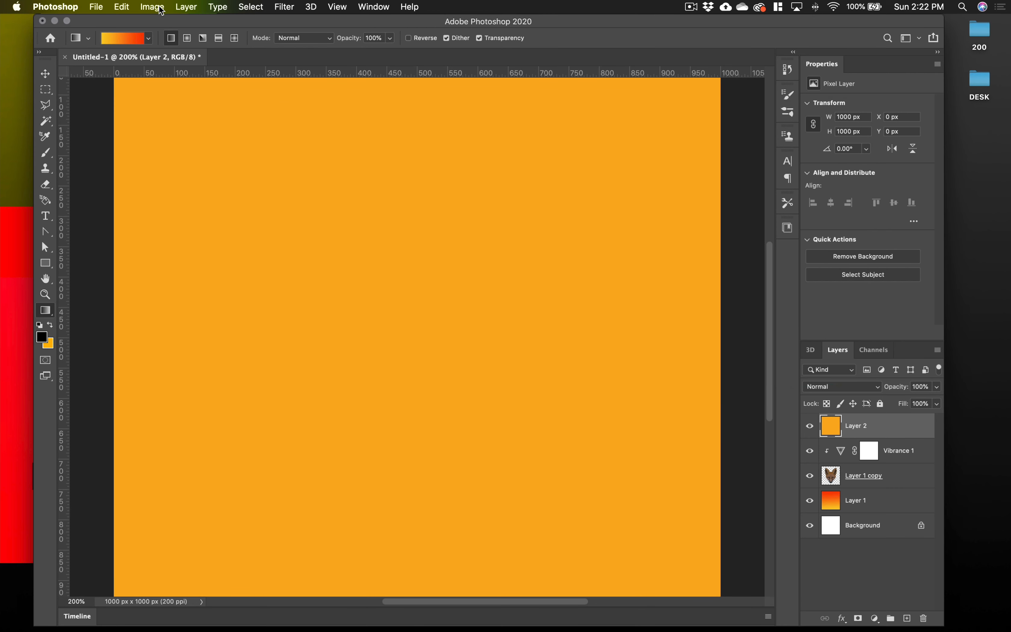
# Convert Layer 2 to a smart object and apply Add Noise at 21.27% with Uniform distribution and Monochromatic enabled
pyautogui.click(184, 7)
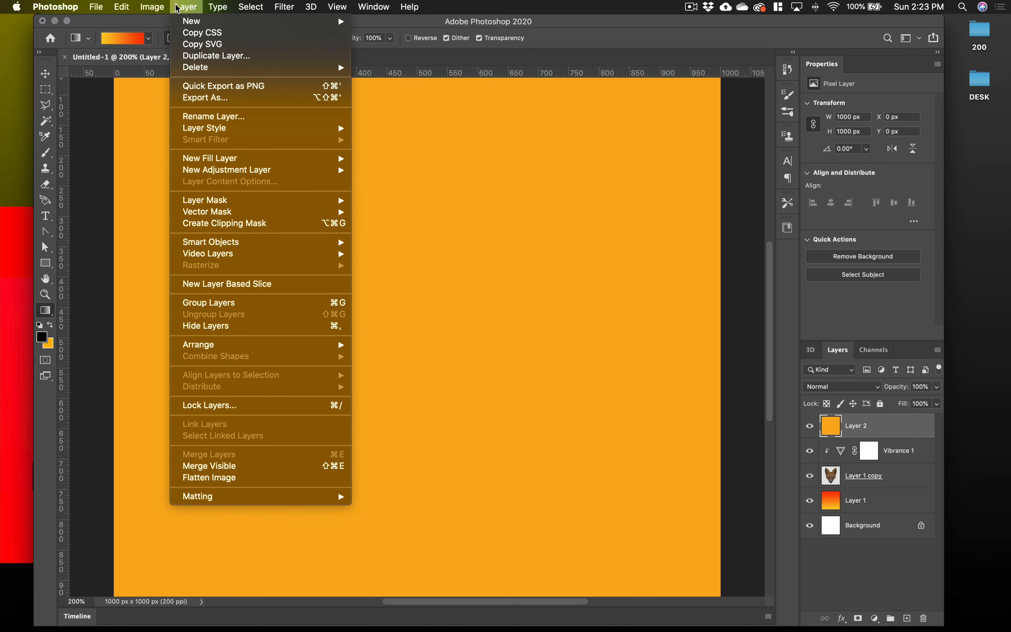
pyautogui.moveTo(246, 241)
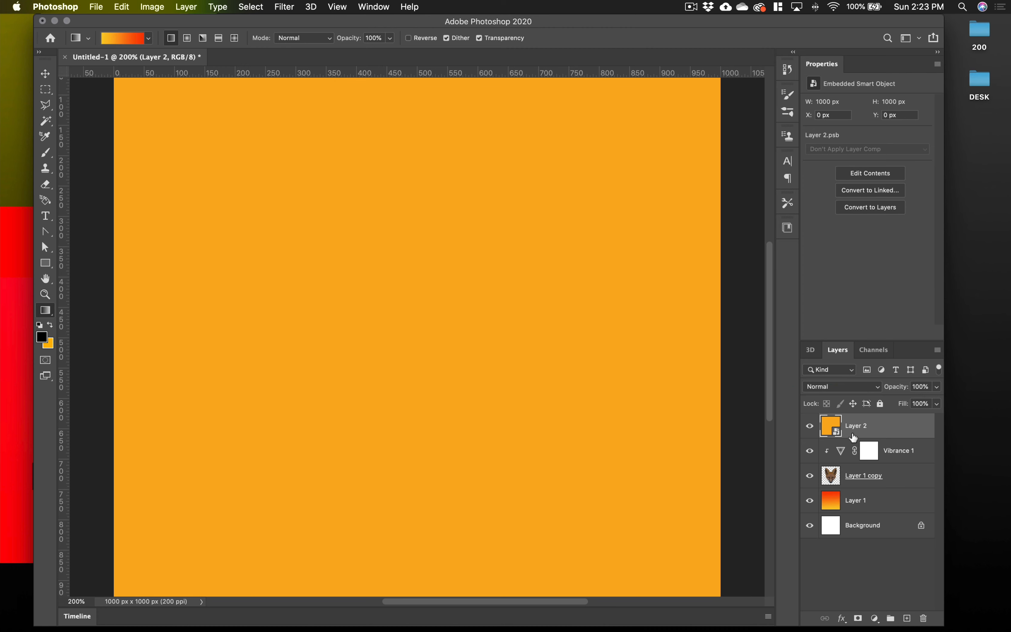
pyautogui.click(289, 7)
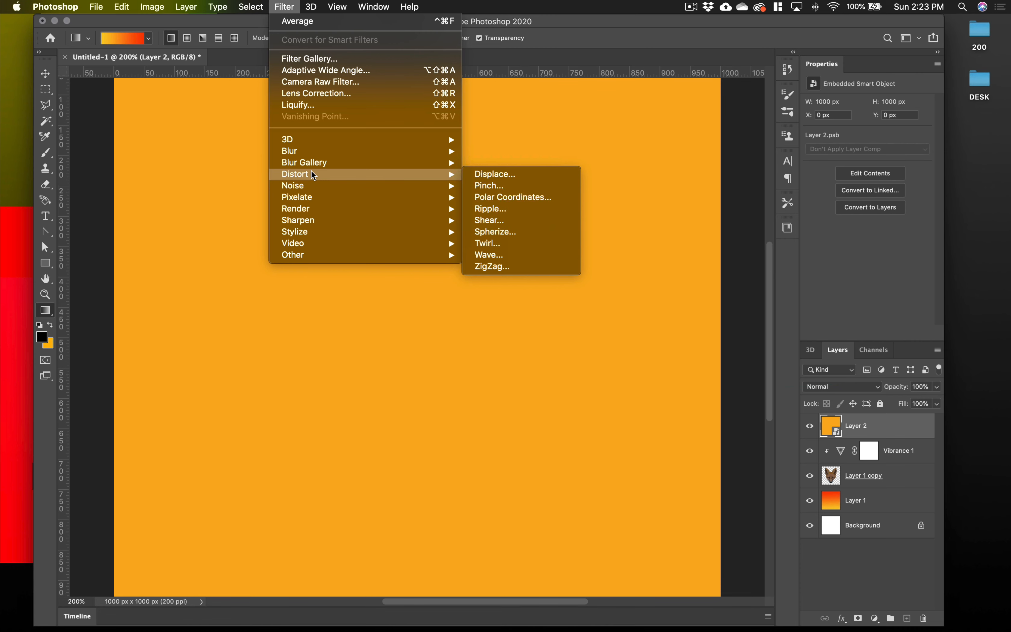
pyautogui.click(506, 186)
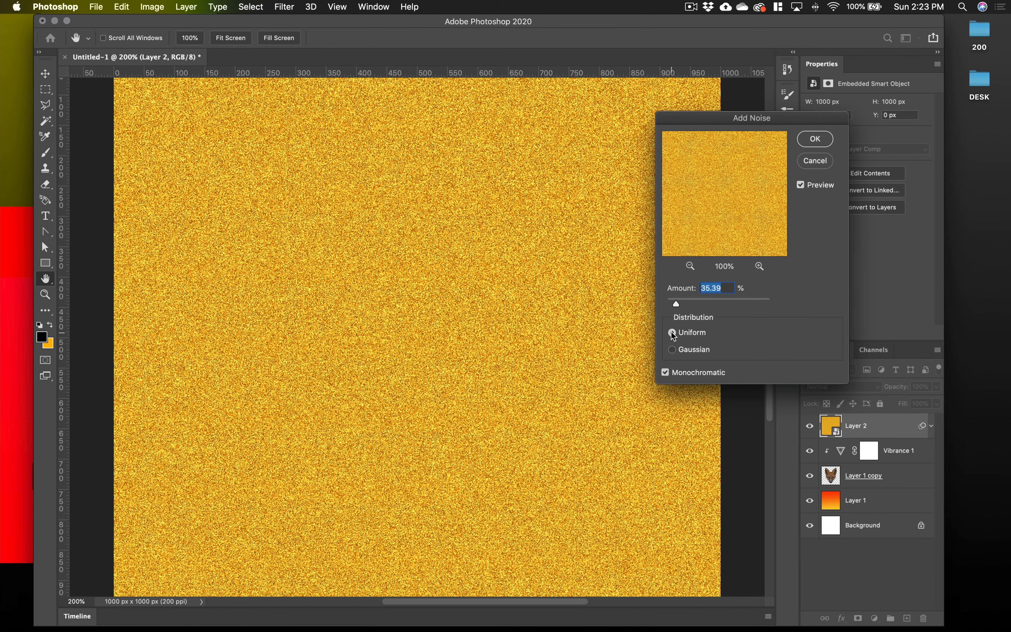
pyautogui.click(672, 350)
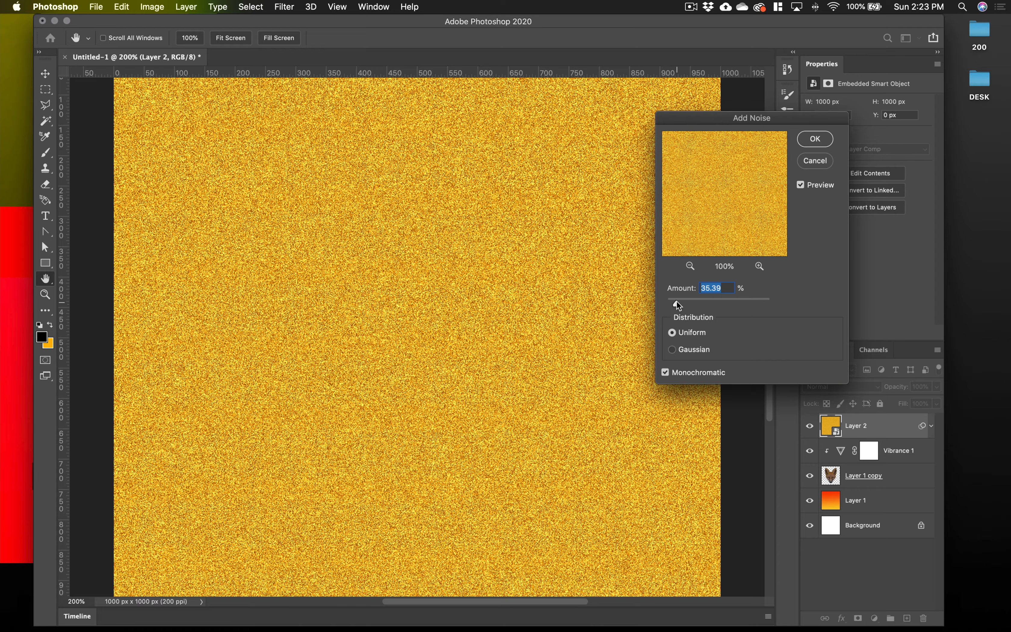
pyautogui.moveTo(677, 303); pyautogui.dragTo(672, 304)
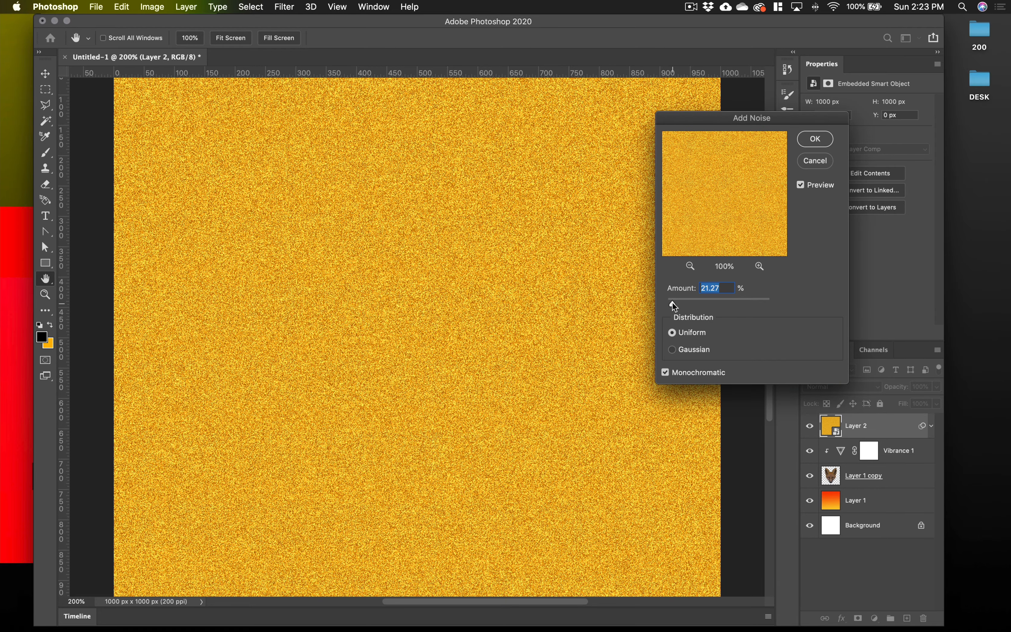
pyautogui.click(816, 139)
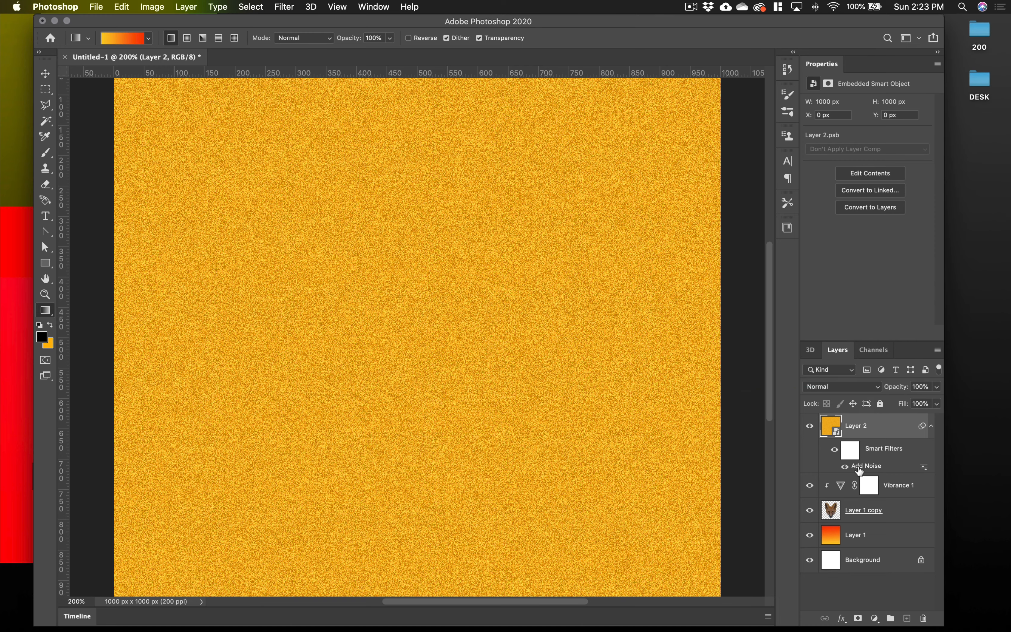
# Preview the blend modes for Layer 2 over the fox and set it to Soft Light
pyautogui.click(854, 388)
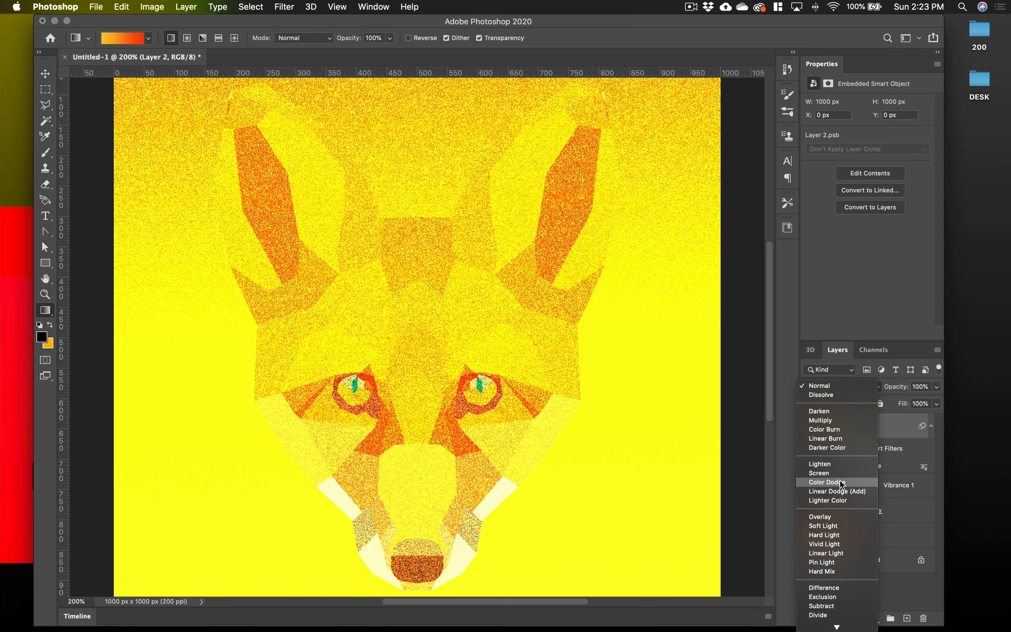
pyautogui.scroll(-1, 841, 484)
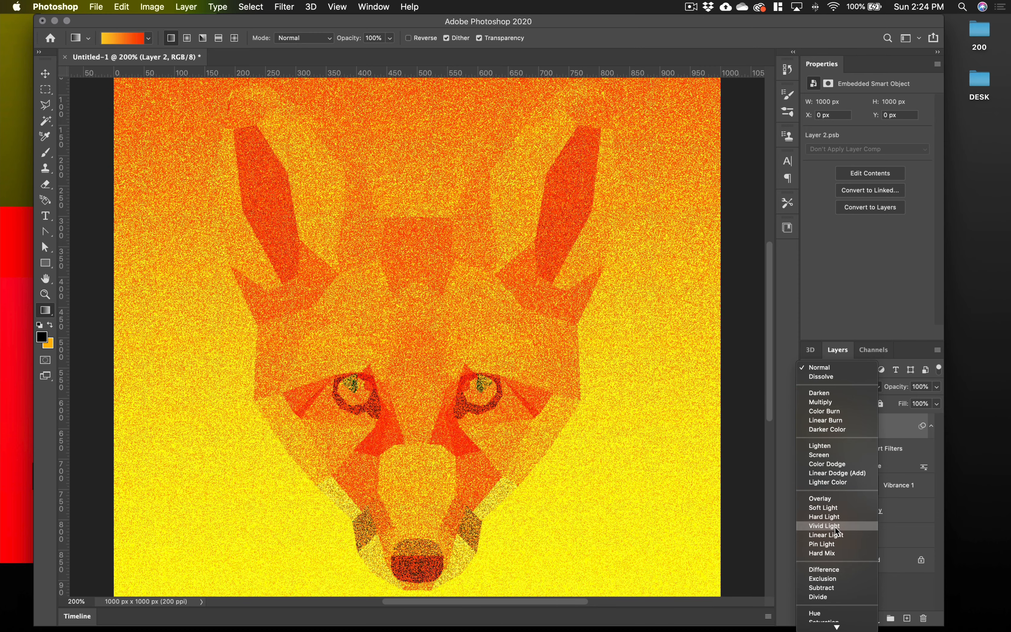
pyautogui.scroll(-1, 835, 526)
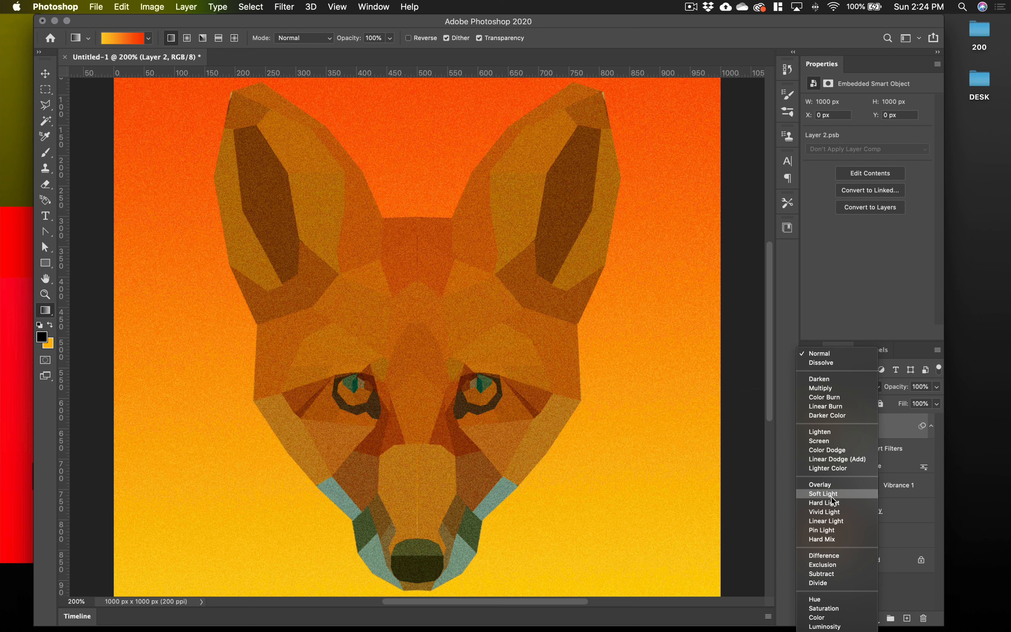
pyautogui.click(832, 498)
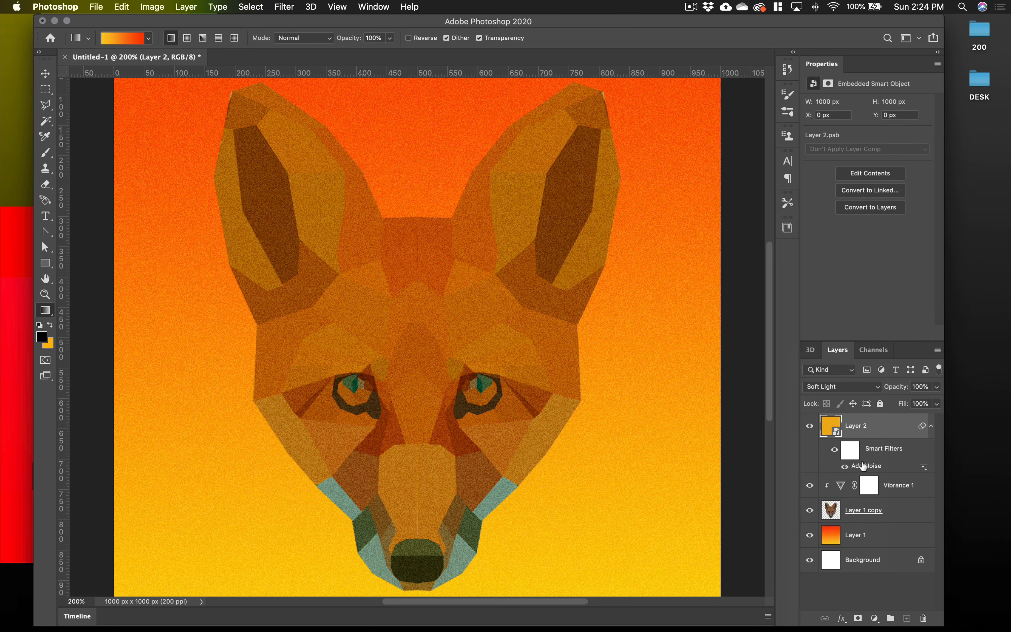
# Reopen the Add Noise smart filter on Layer 2, fine-tune its amount and apply it
pyautogui.click(861, 467)
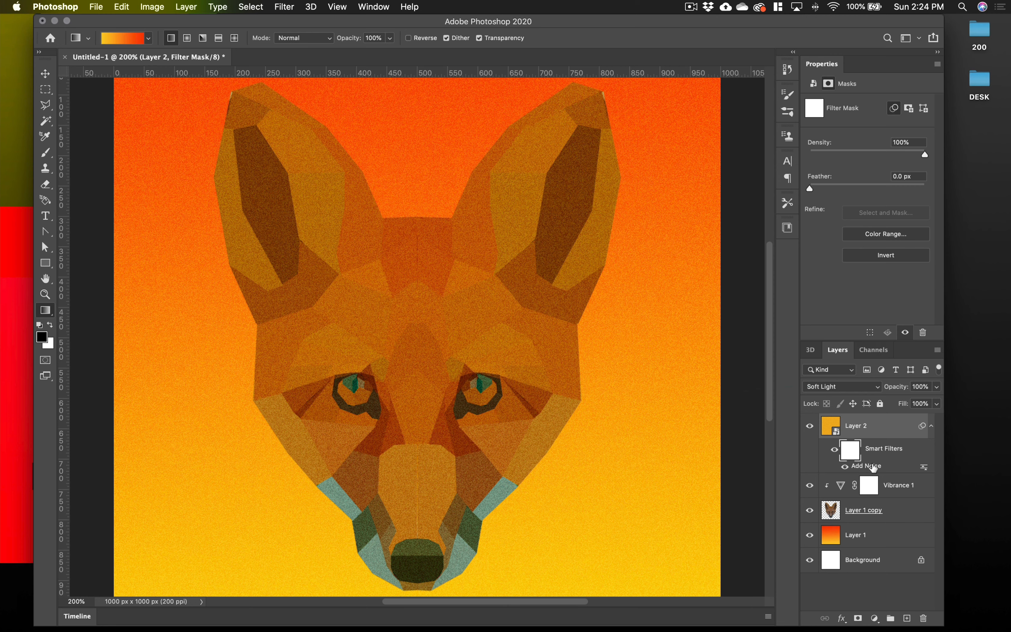
pyautogui.doubleClick(873, 467)
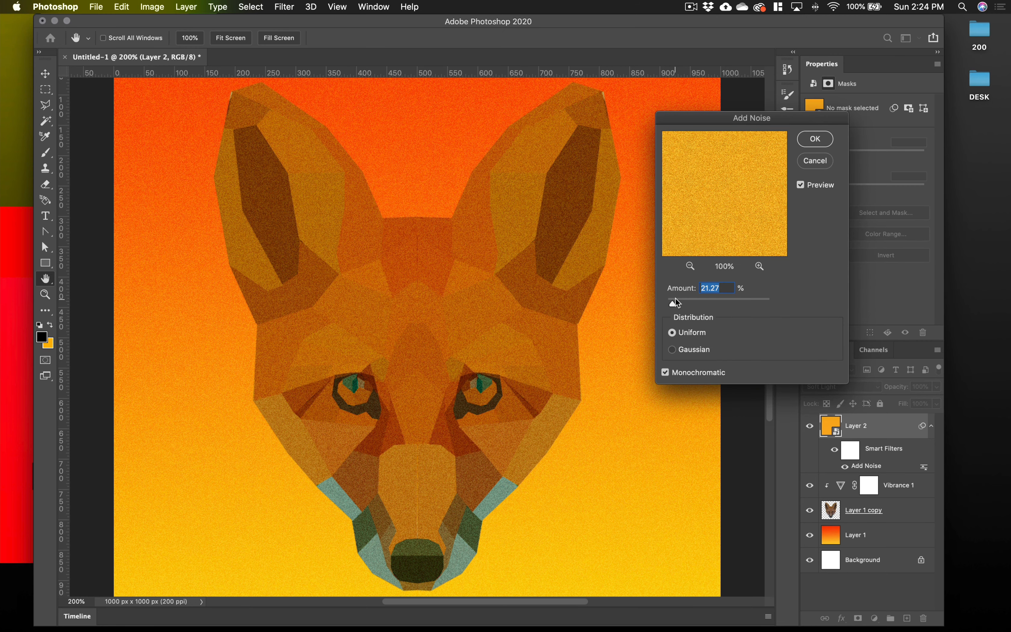
pyautogui.moveTo(676, 302)
pyautogui.mouseDown()
pyautogui.moveTo(694, 308)
pyautogui.moveTo(678, 307)
pyautogui.mouseUp()
pyautogui.click(814, 140)
pyautogui.press('g')
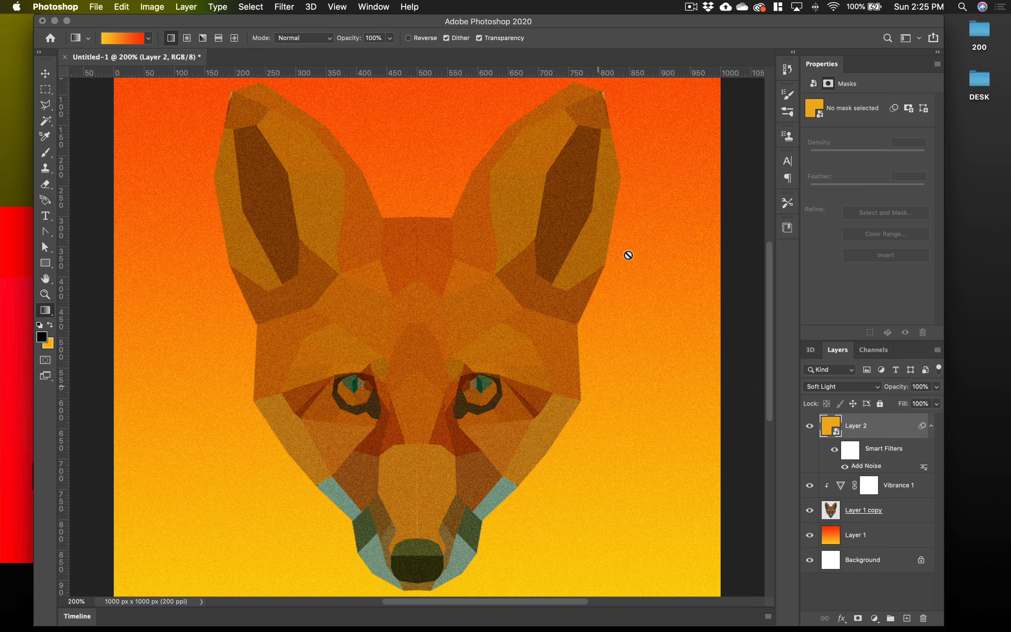
pyautogui.moveTo(575, 26); pyautogui.dragTo(604, 27)
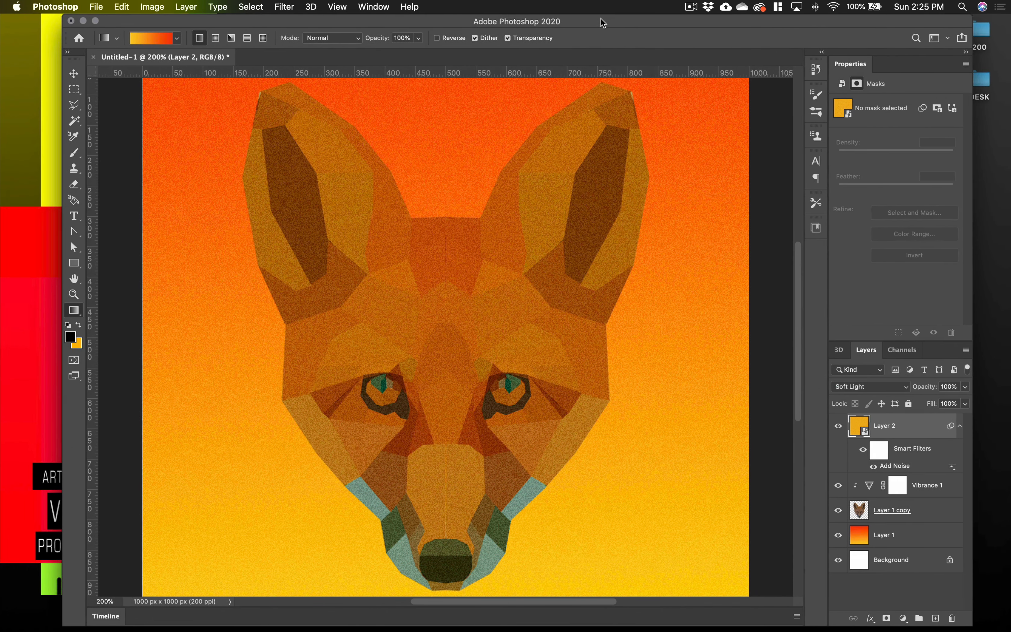